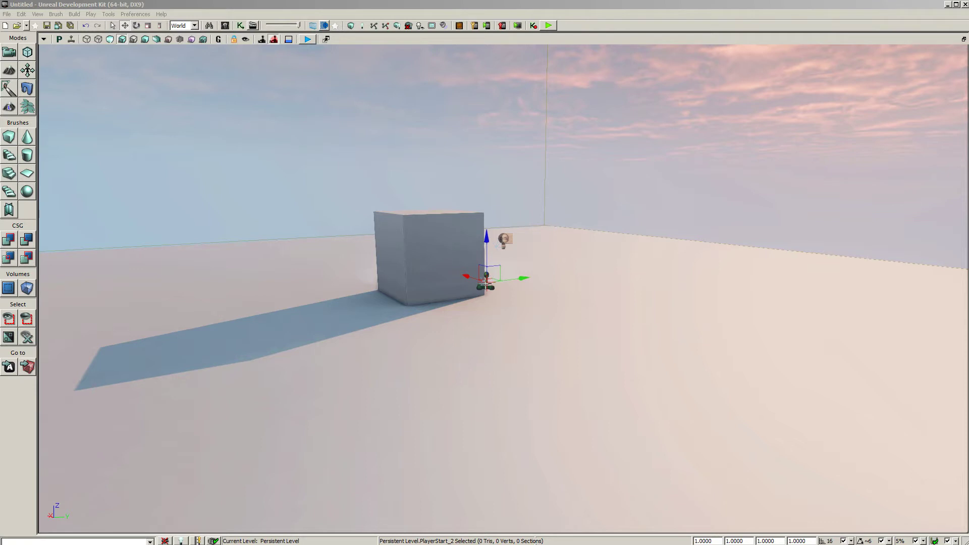
Step: Open the player start's properties and set its X location to 0
click(482, 286)
double_click(482, 286)
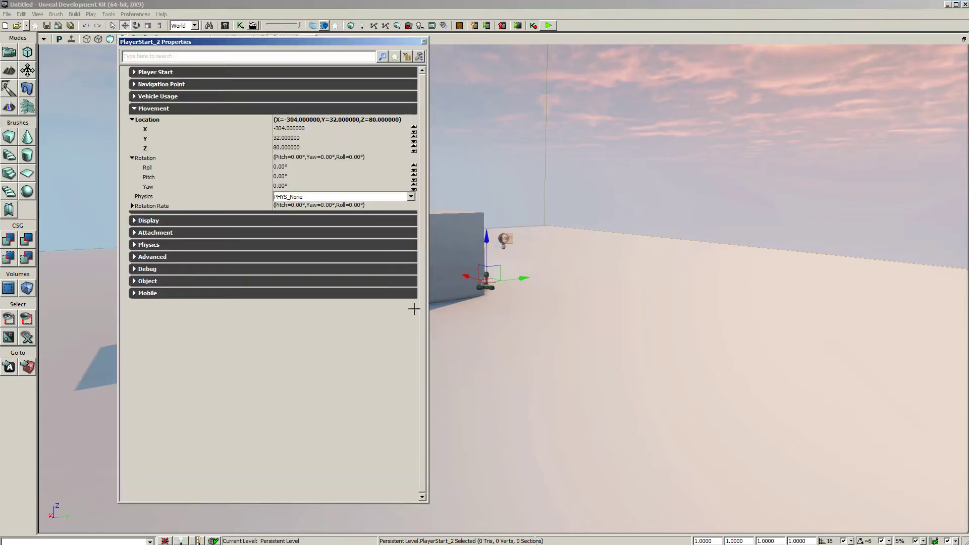
click(135, 109)
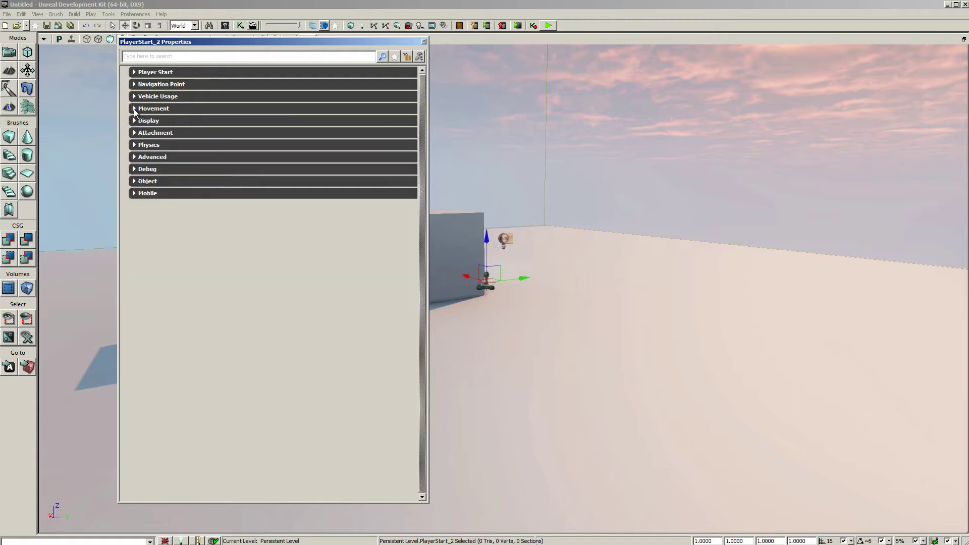
click(134, 109)
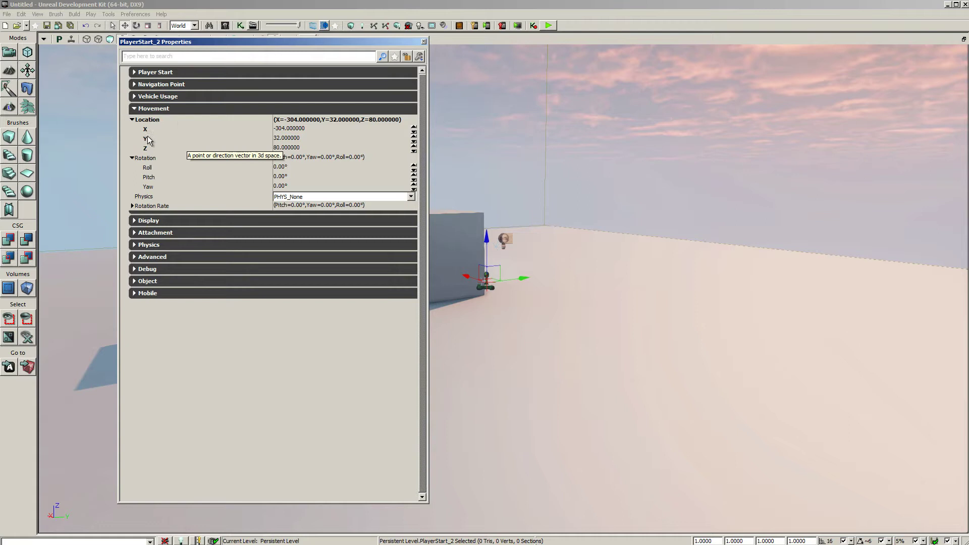
click(313, 131)
text(0)
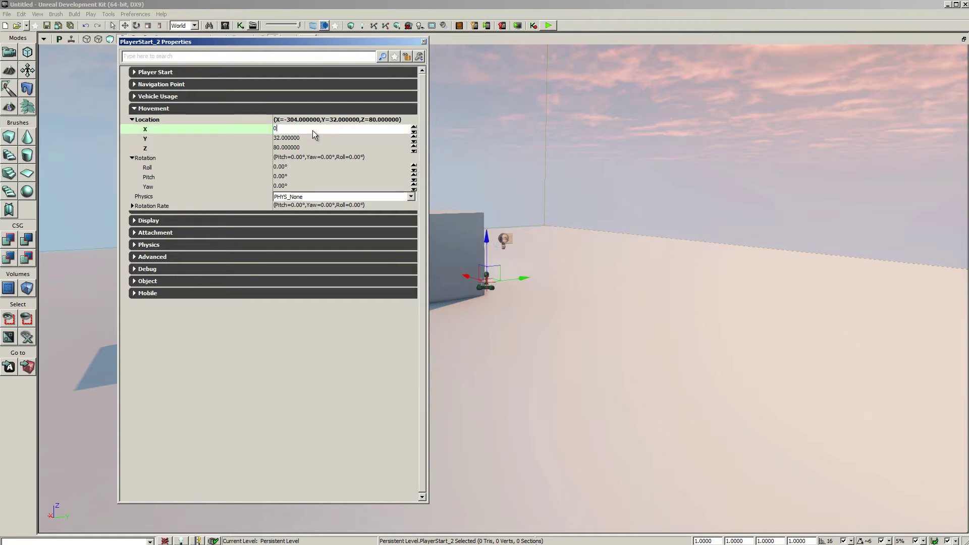
key(Return)
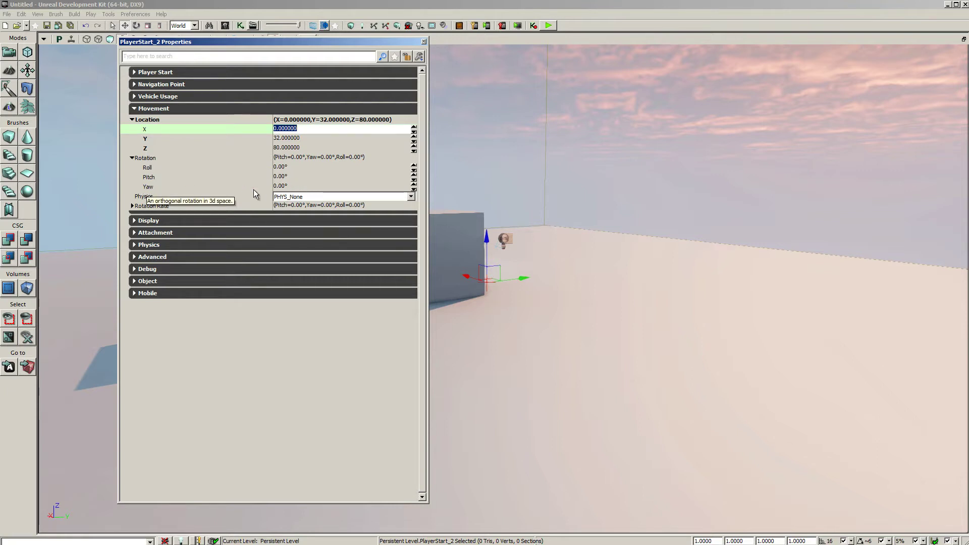
Step: Set the player start's yaw rotation to 90° and close its properties
click(291, 187)
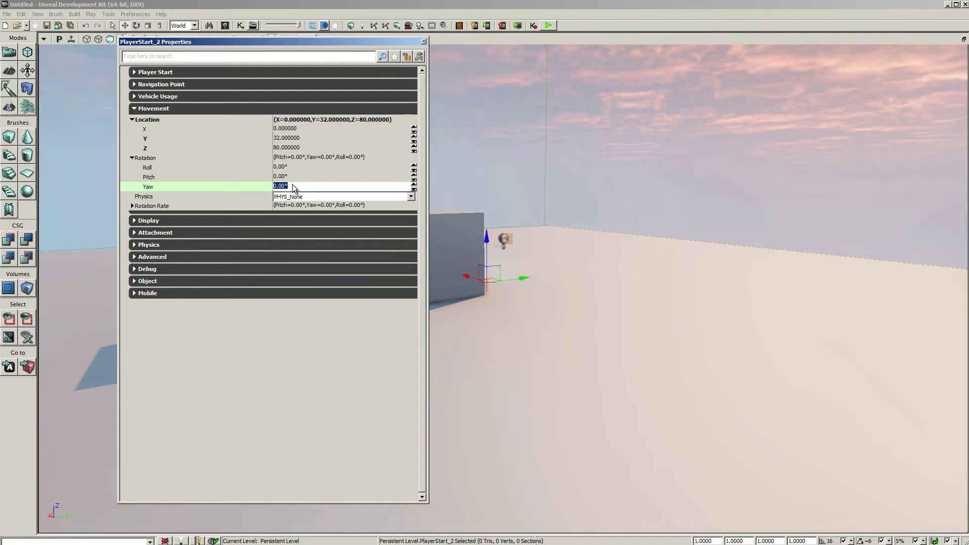
text(90)
key(Return)
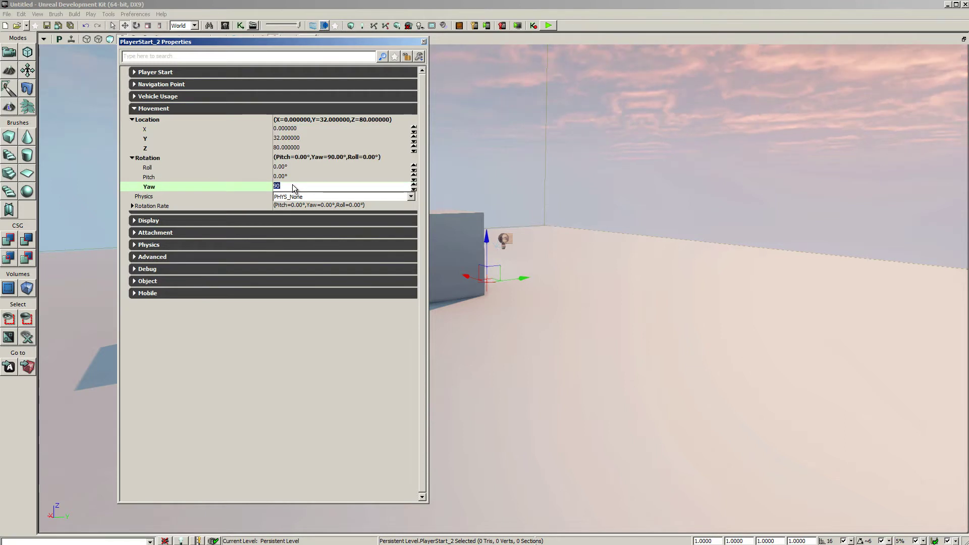
click(423, 41)
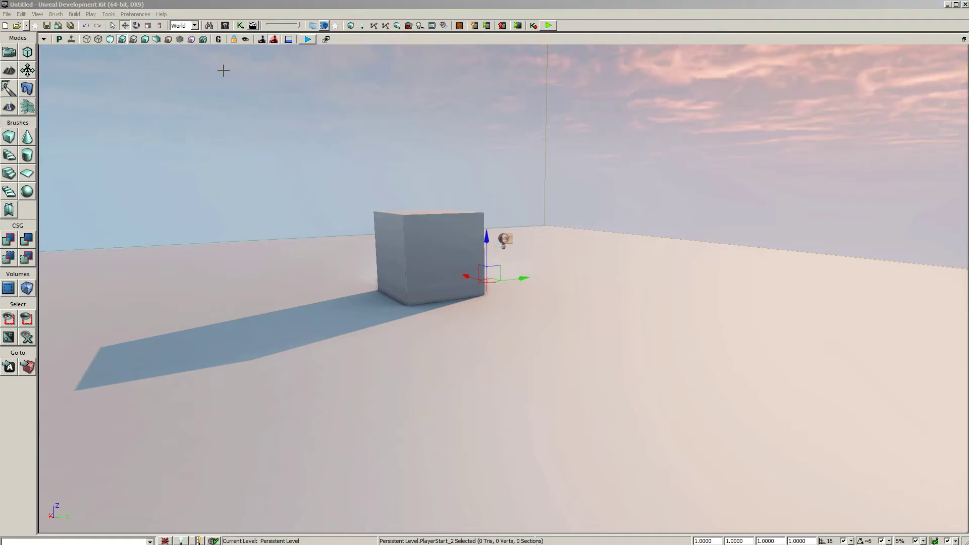
Step: Place a CameraActor from the common actor classes on the floor in front of the cube
click(225, 26)
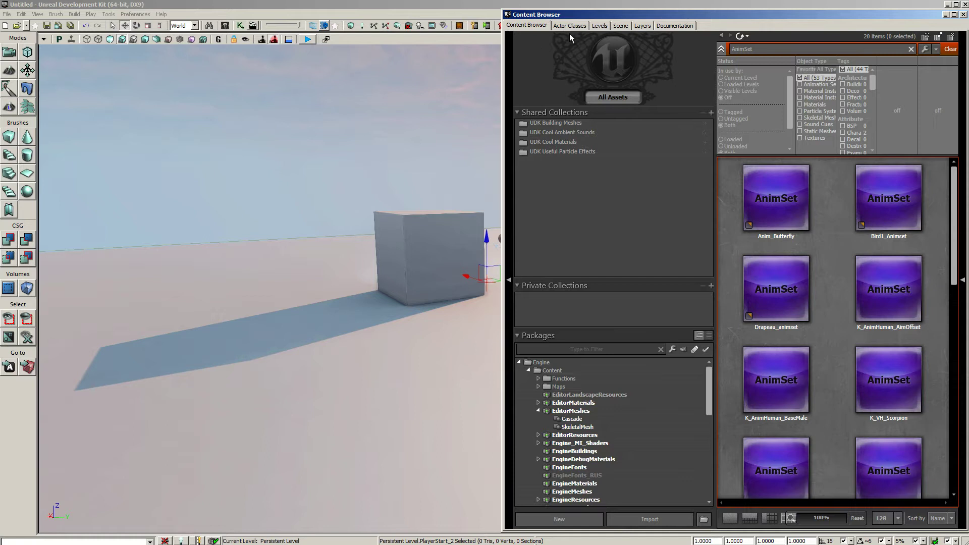
click(580, 26)
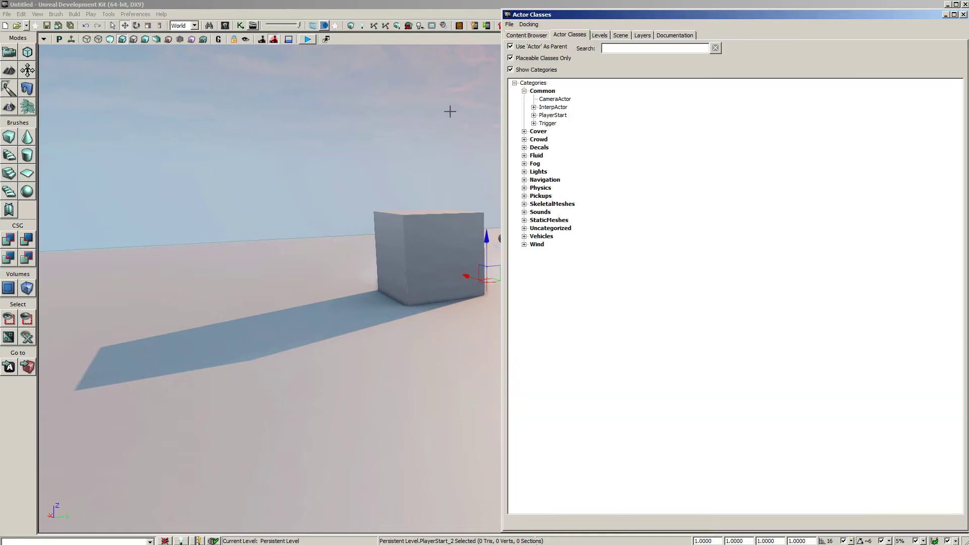
click(555, 99)
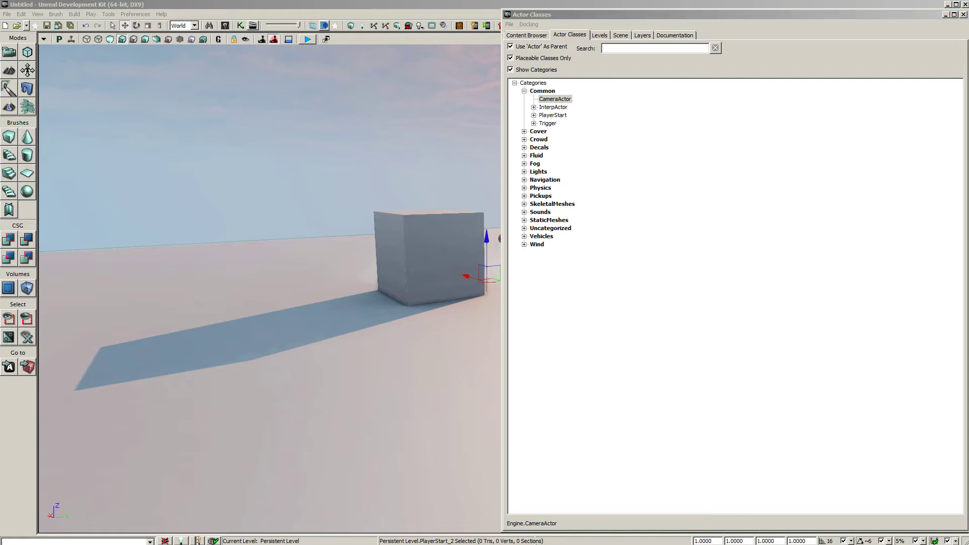
drag(555, 100, 468, 135)
drag(363, 385, 364, 388)
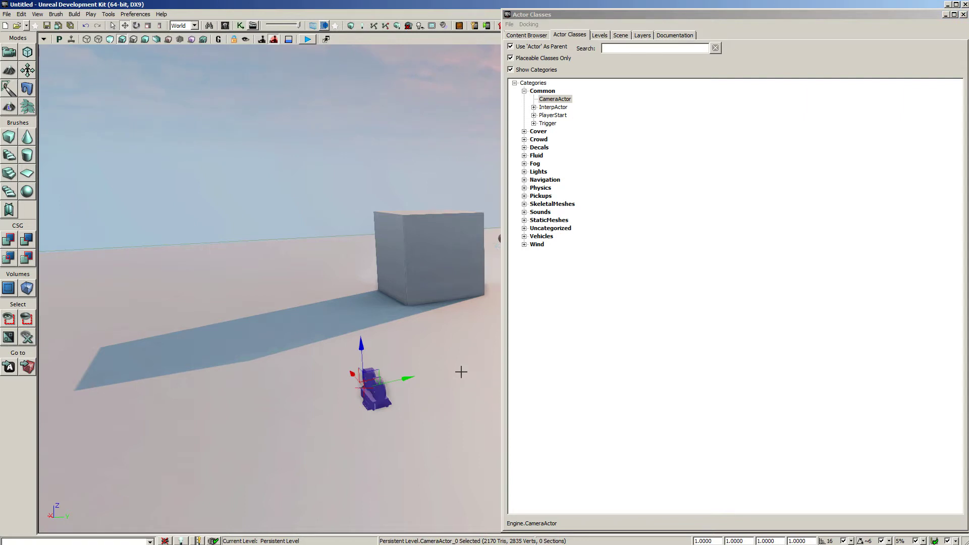
Step: Open the camera actor's properties and set its X location to -650
key(F4)
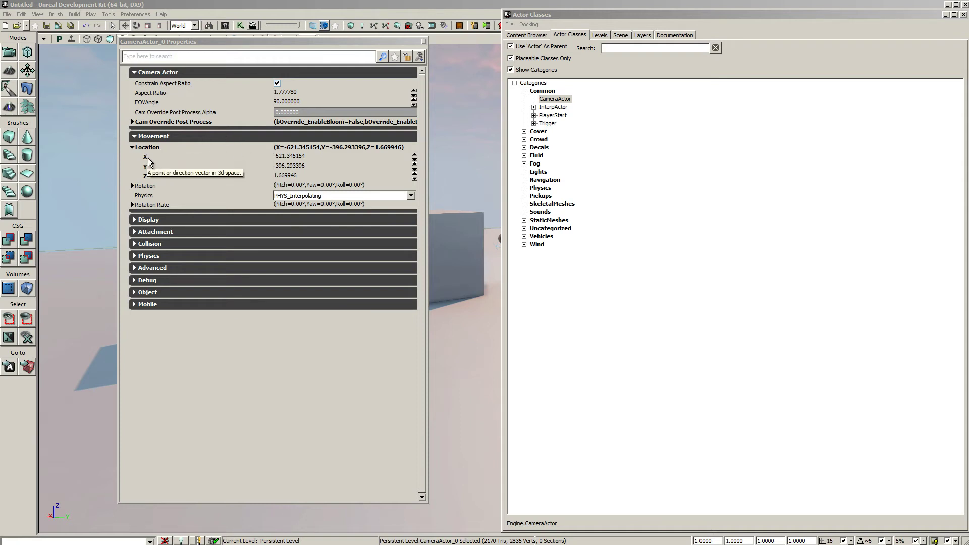
click(313, 156)
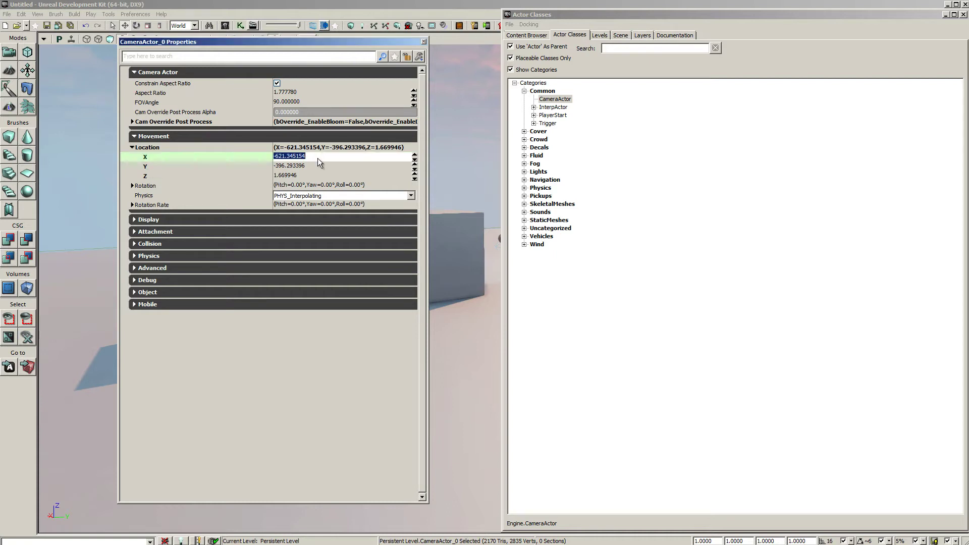
text(-650)
key(Return)
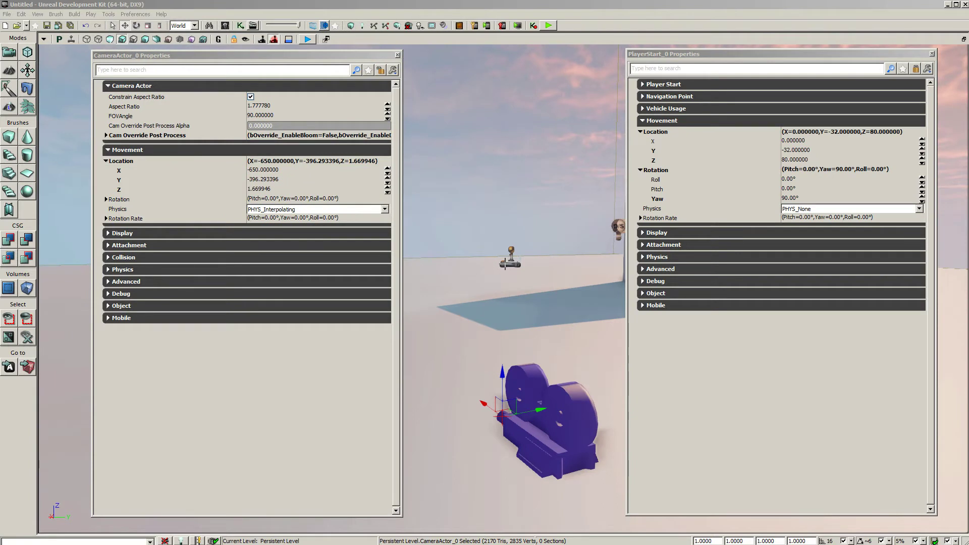
Step: Match the camera's location to the player start by setting its Y to -32 and Z to 80
click(506, 263)
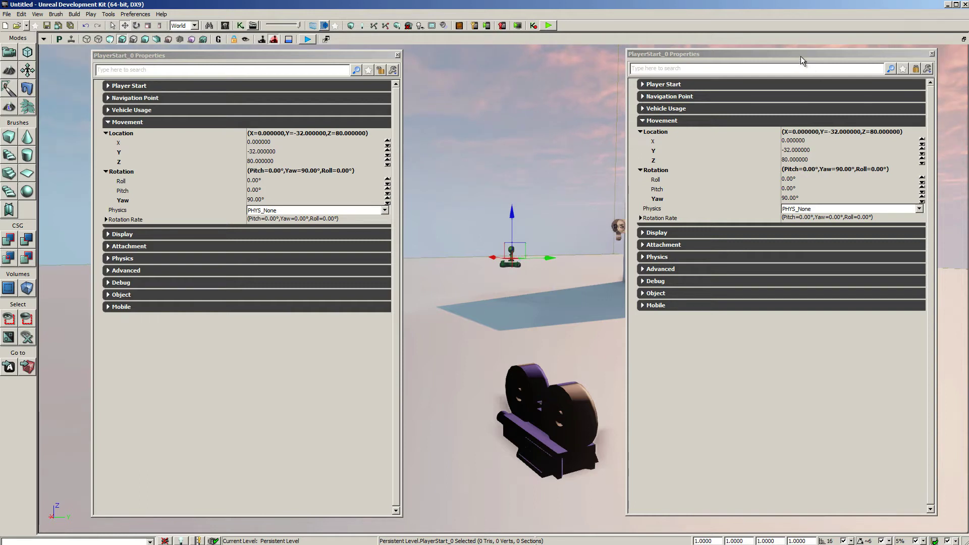
click(531, 391)
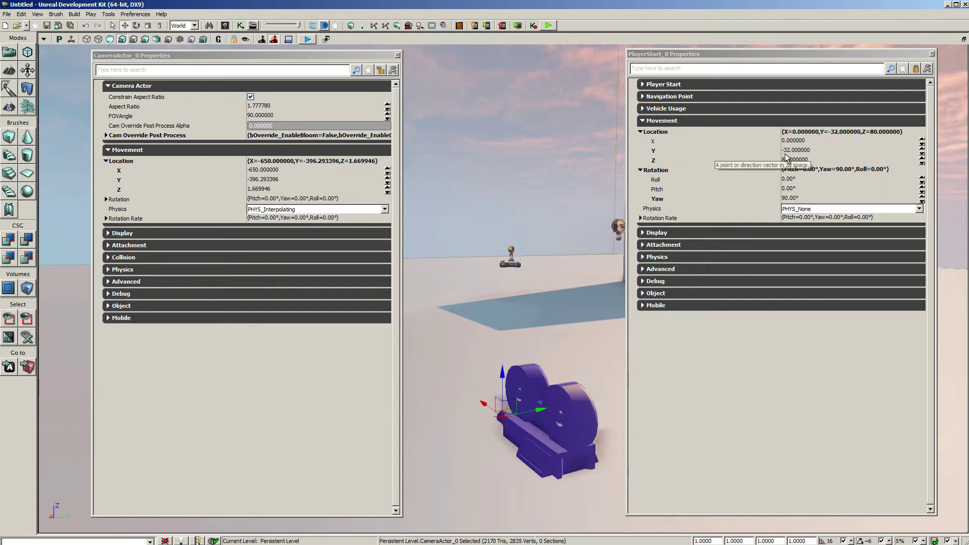
click(286, 180)
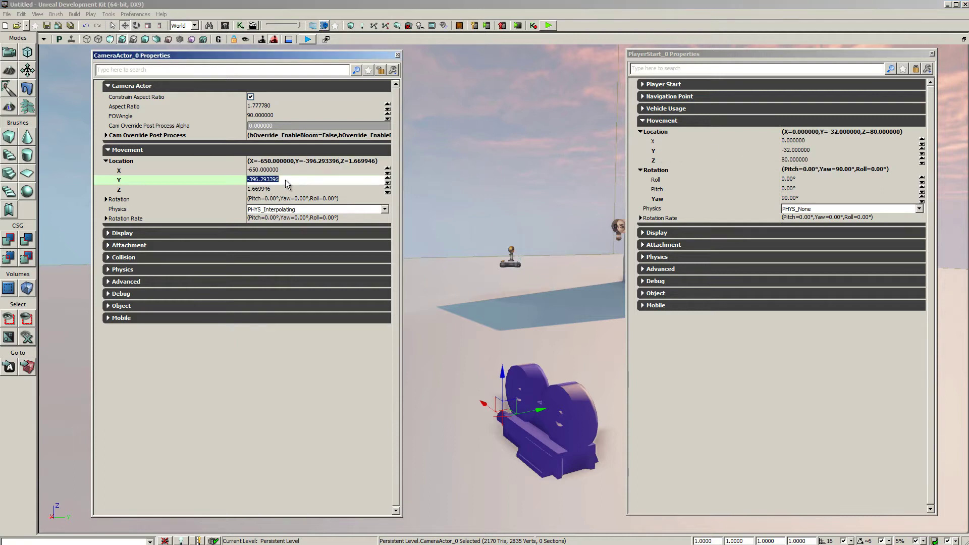
text(-32)
click(281, 191)
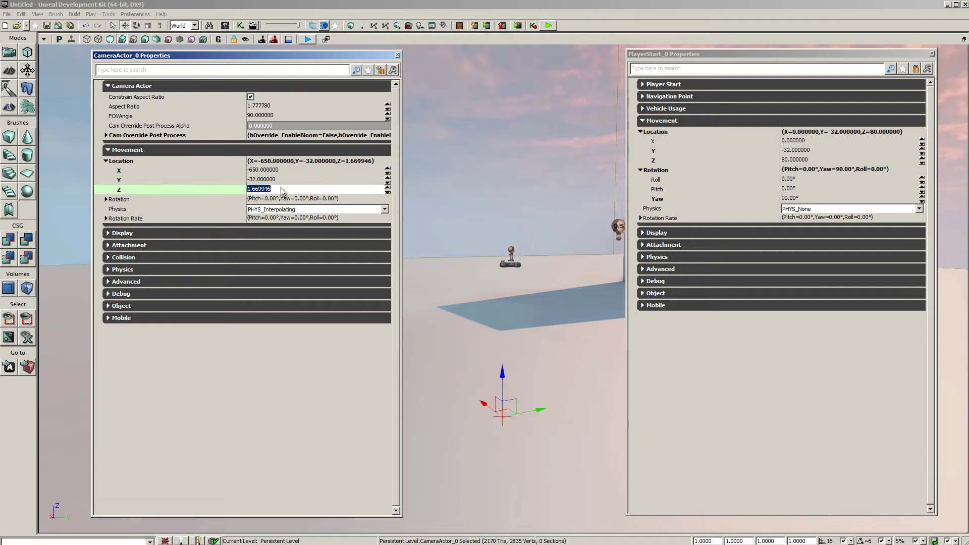
text(80)
key(Return)
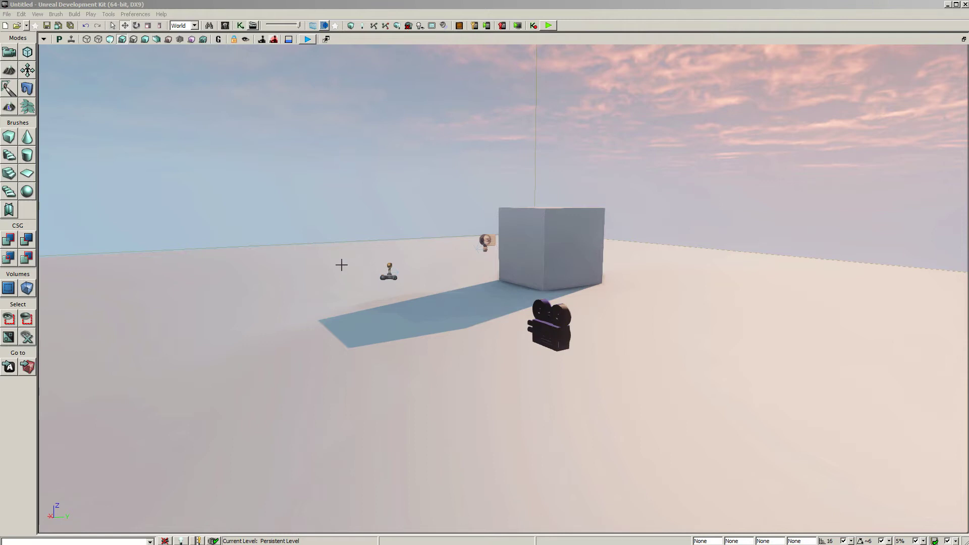
Step: Examine the player start's facing direction and its alignment with the camera in the top view
click(59, 40)
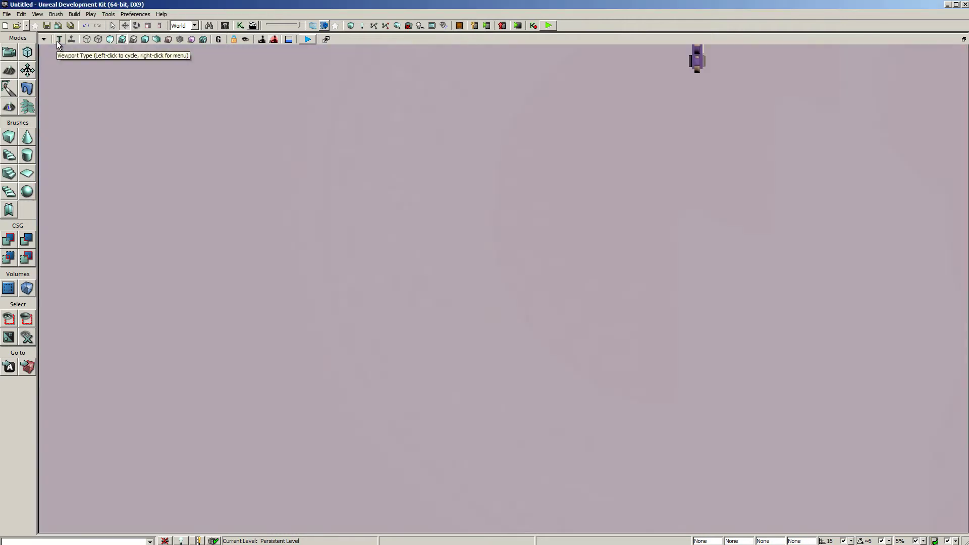
click(482, 232)
scroll(482, 232, down, 3)
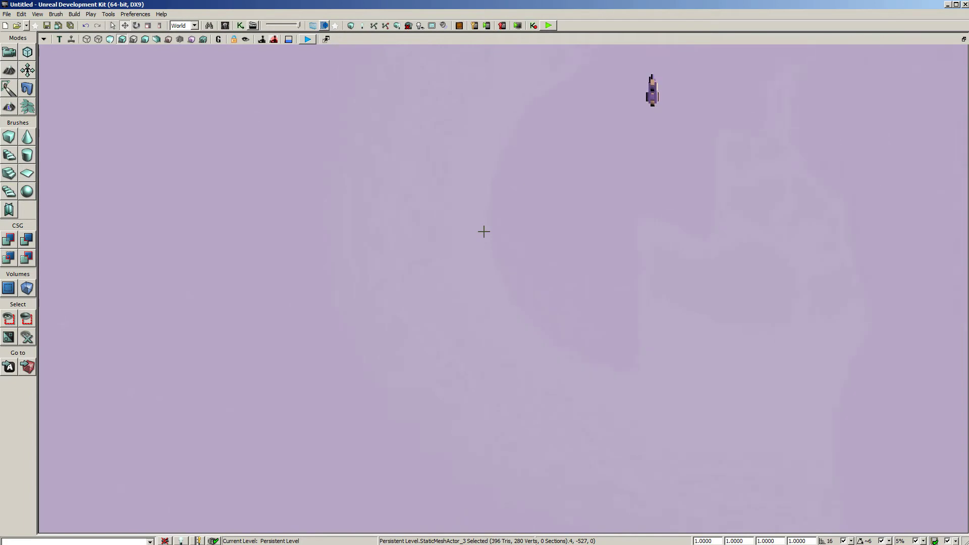
scroll(437, 170, down, 5)
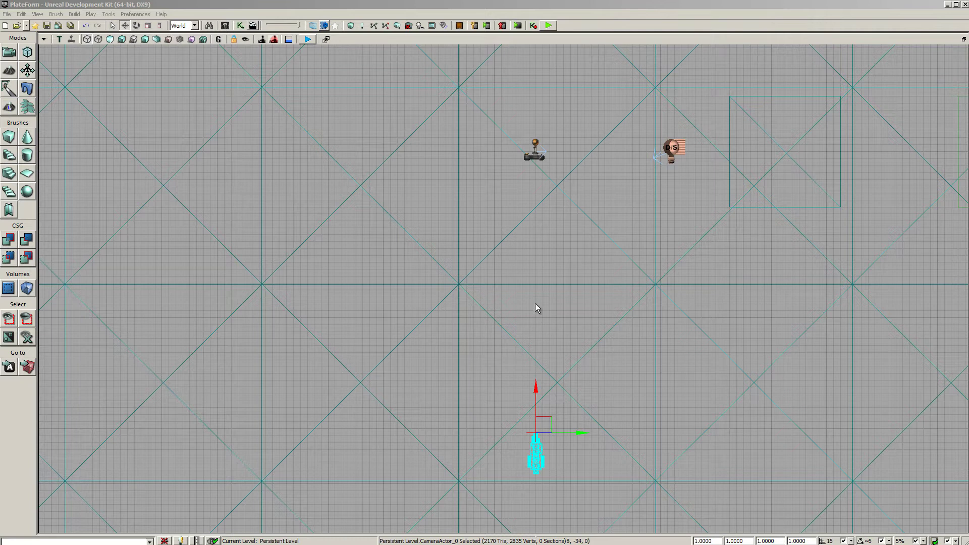
drag(498, 192, 481, 221)
click(469, 226)
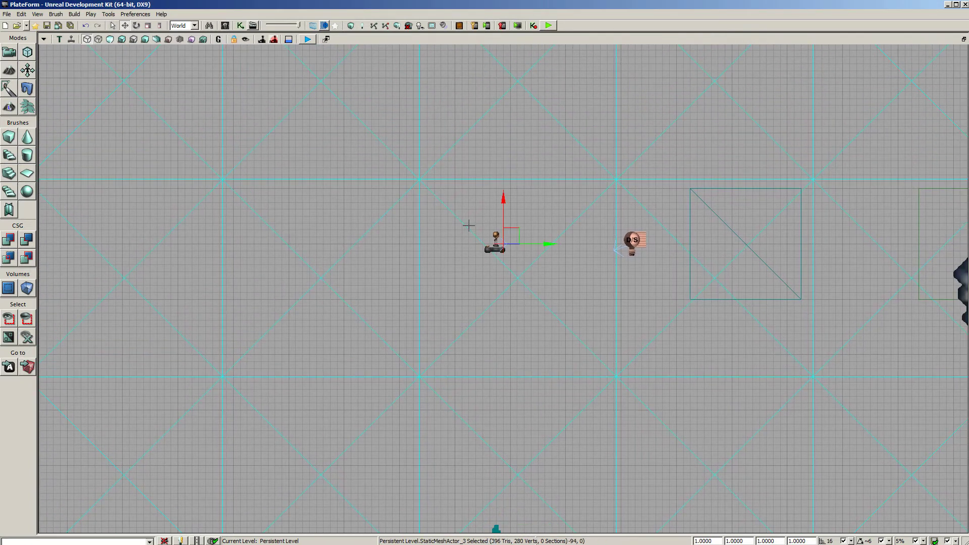
scroll(468, 225, up, 1)
click(506, 252)
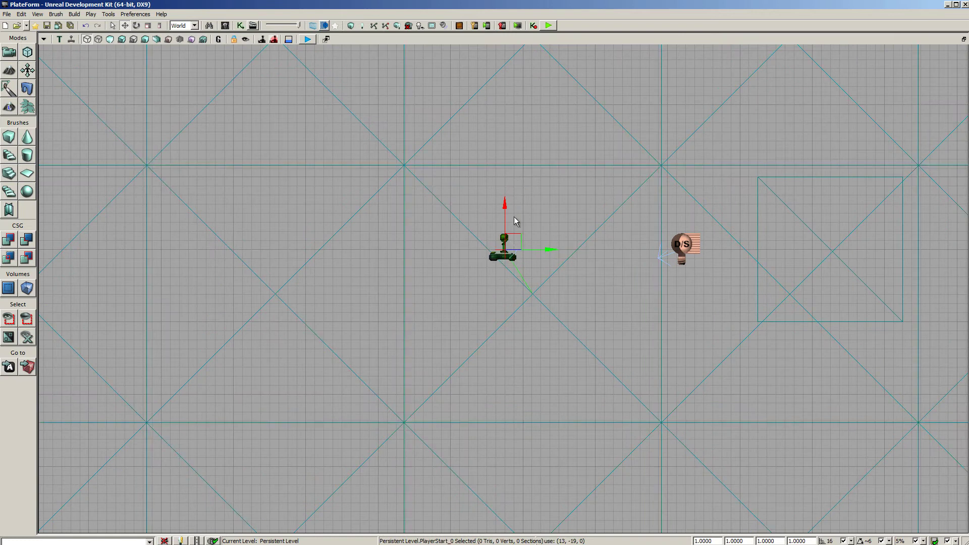
scroll(509, 212, up, 3)
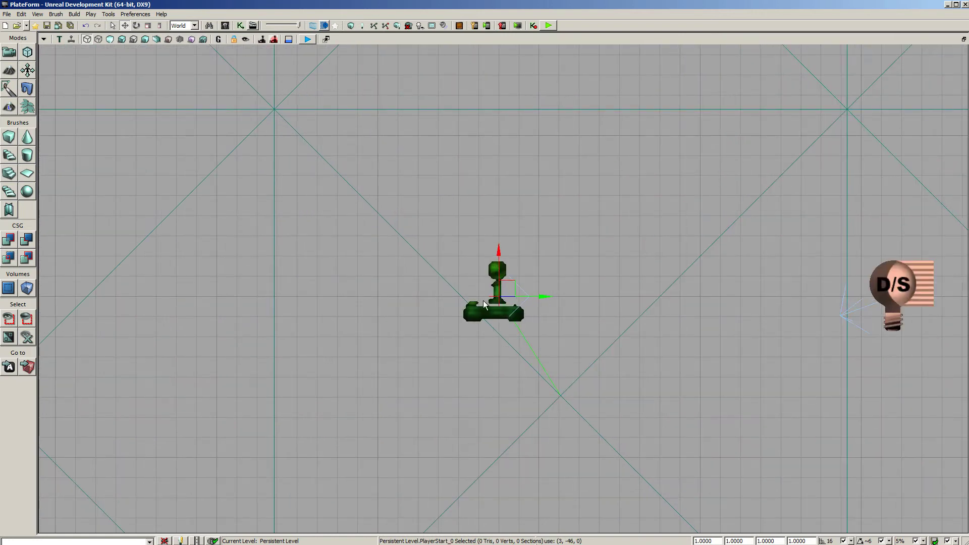
click(566, 313)
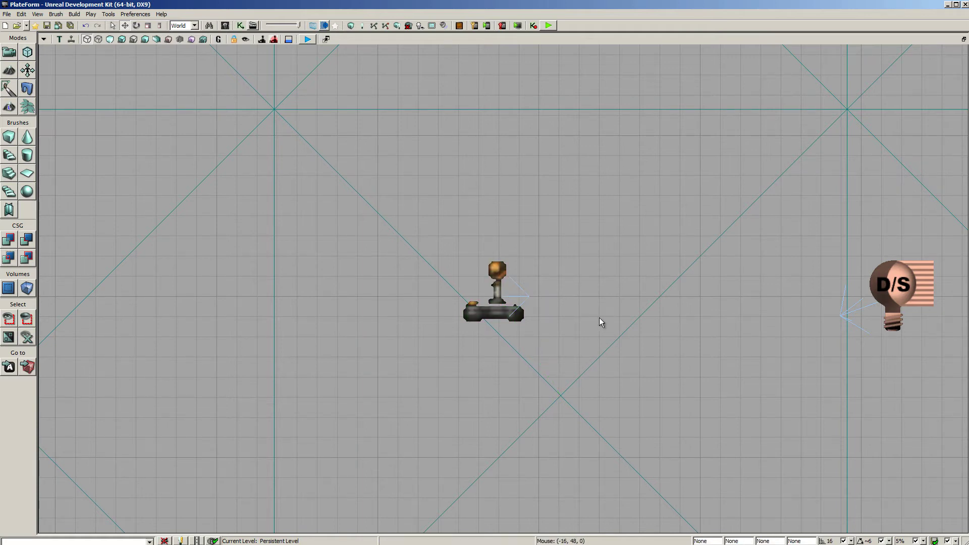
right_drag(599, 317, 608, 283)
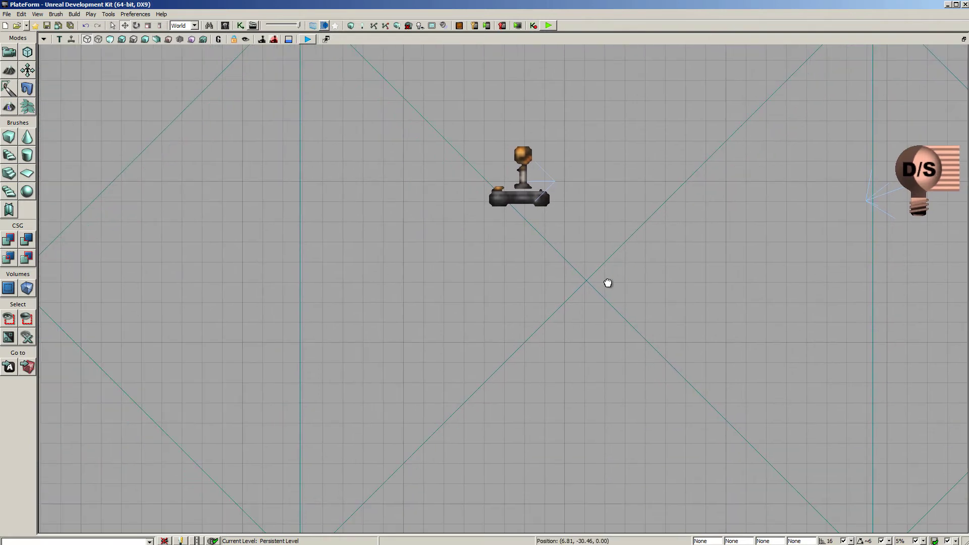
scroll(454, 281, down, 4)
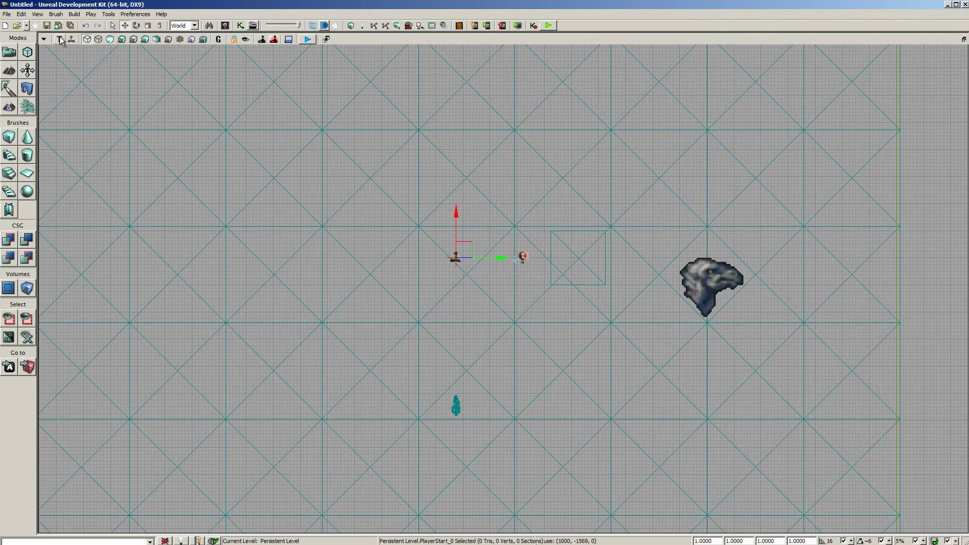
Step: Check the camera's height against the player start in the side view, and return to the lit perspective view
click(60, 39)
click(57, 40)
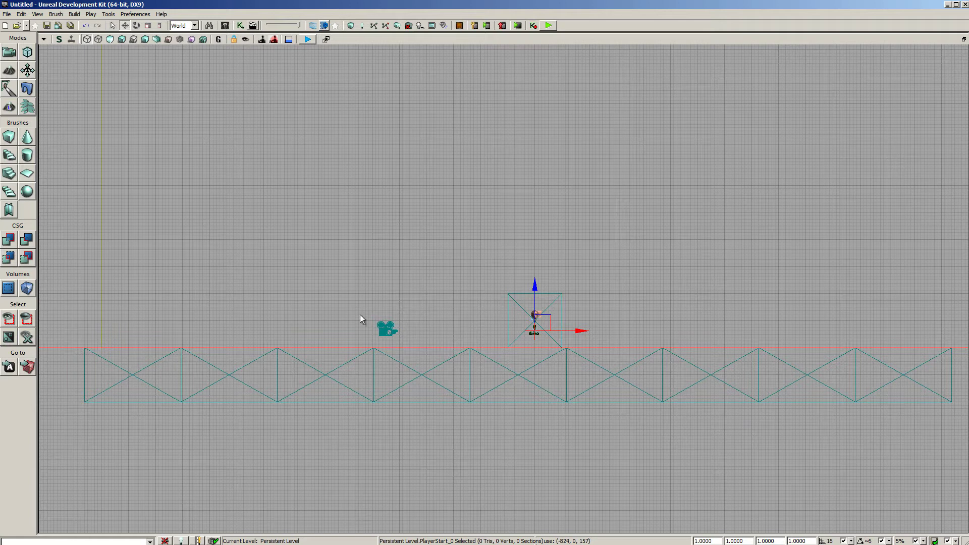
click(60, 40)
click(122, 40)
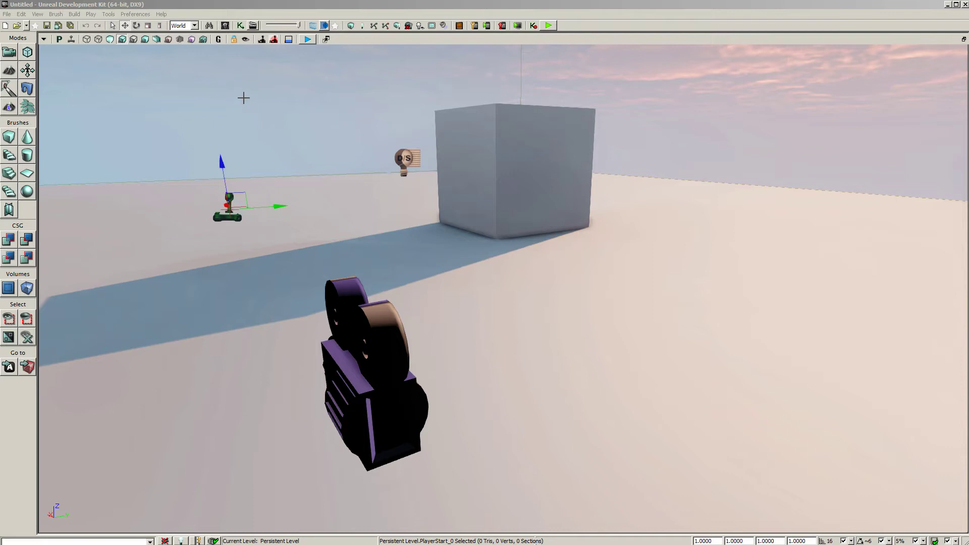
Step: Open the Kismet editor and add a Player Spawned event to the main sequence
click(241, 26)
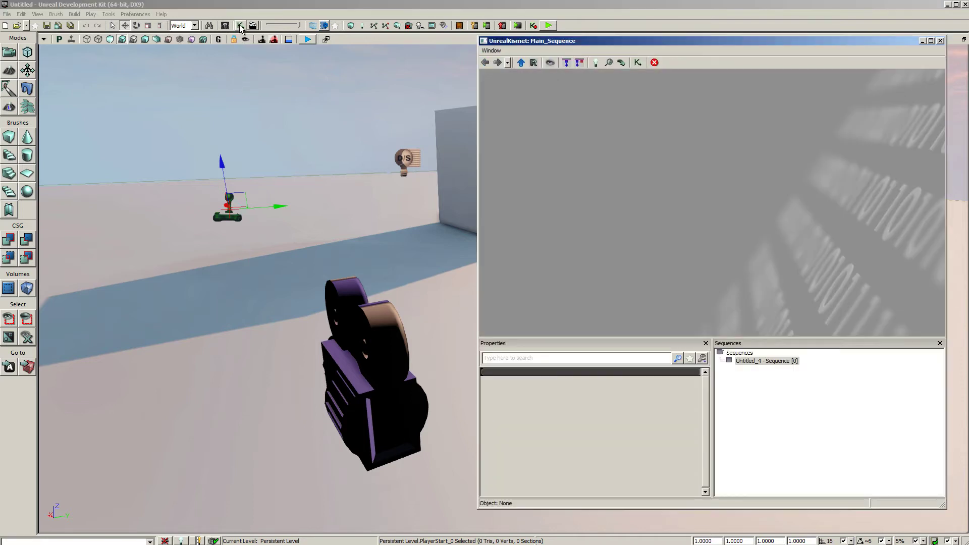
right_click(586, 100)
mouse_move(623, 130)
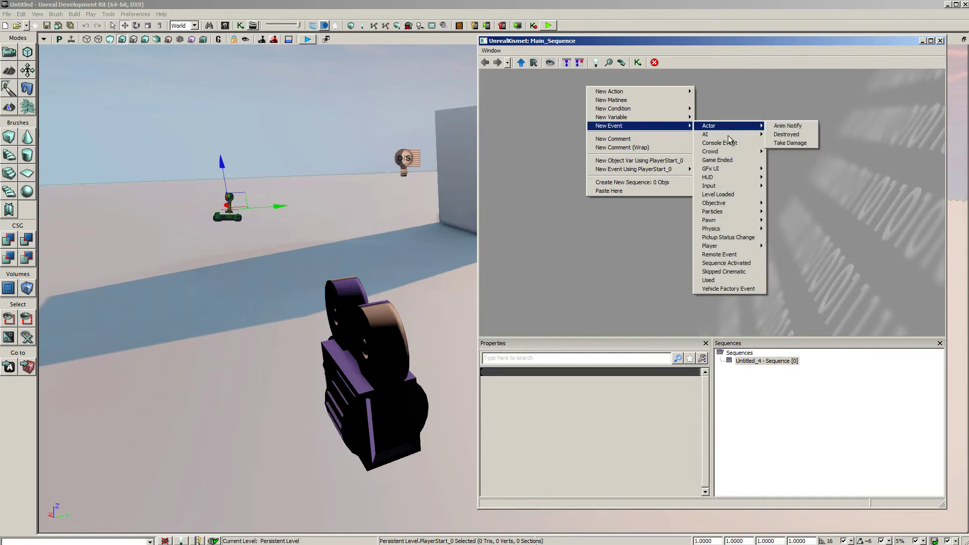
mouse_move(730, 219)
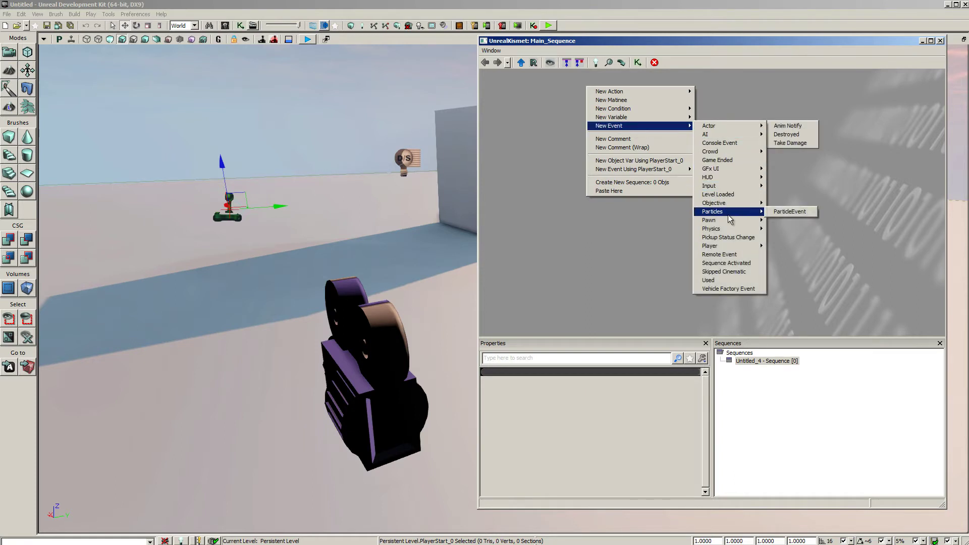
mouse_move(731, 247)
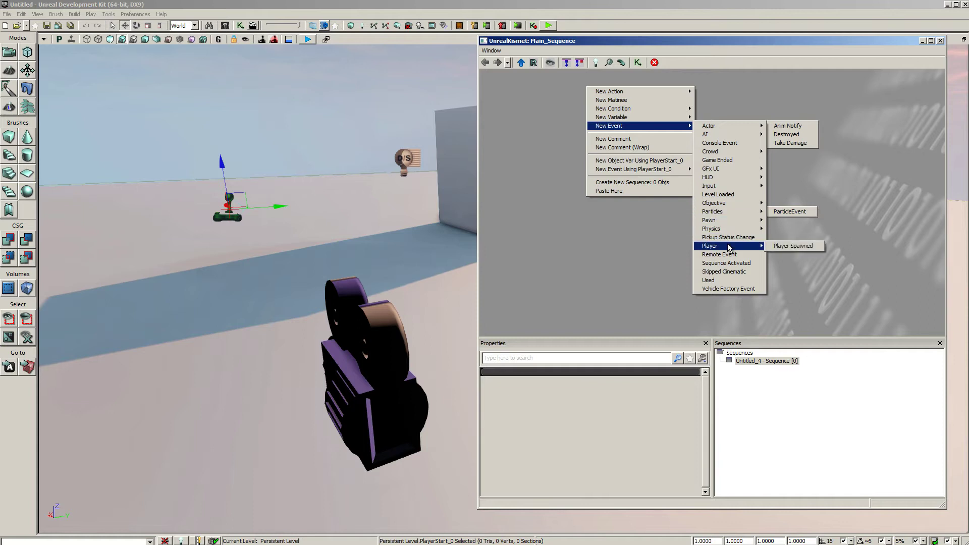
click(795, 247)
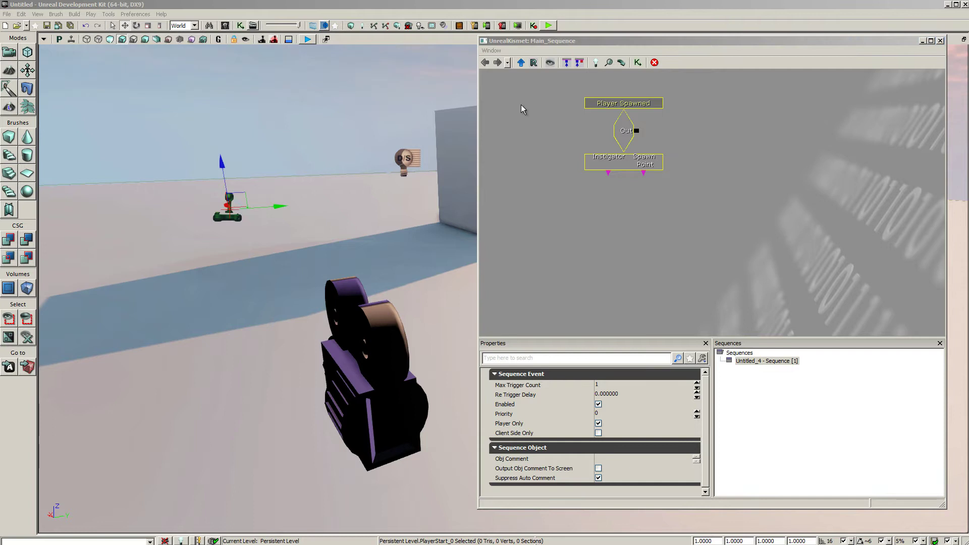
Step: Set the Player Spawned event's Max Trigger Count to 0
click(624, 130)
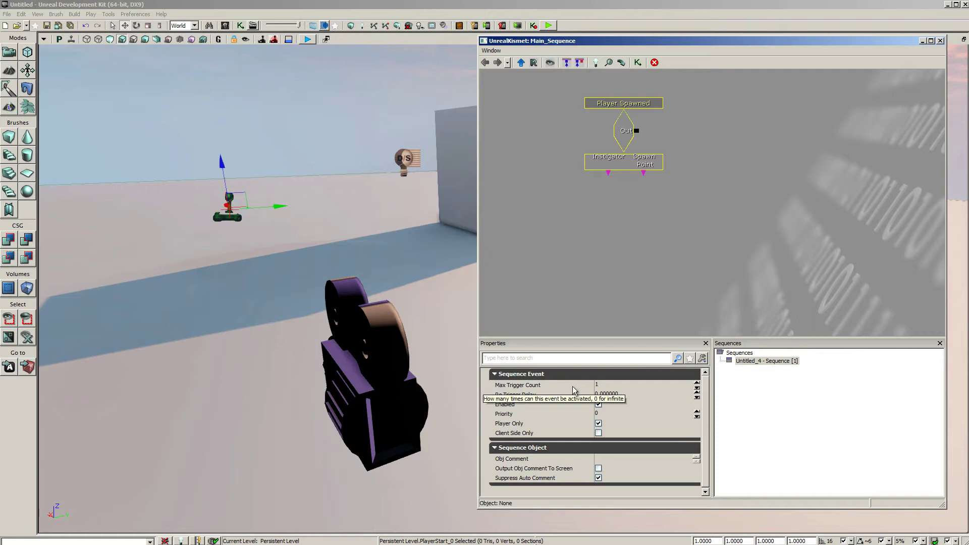
click(607, 387)
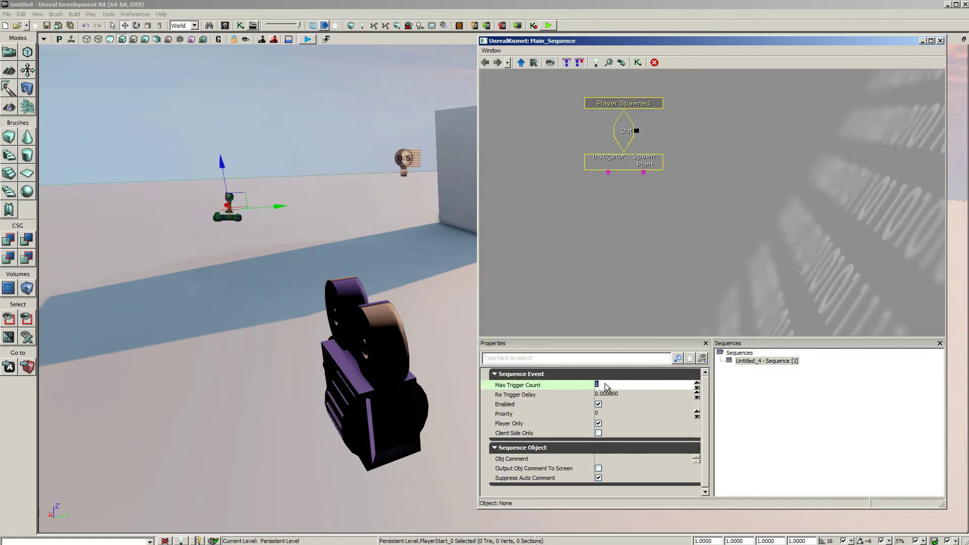
text(0)
key(Return)
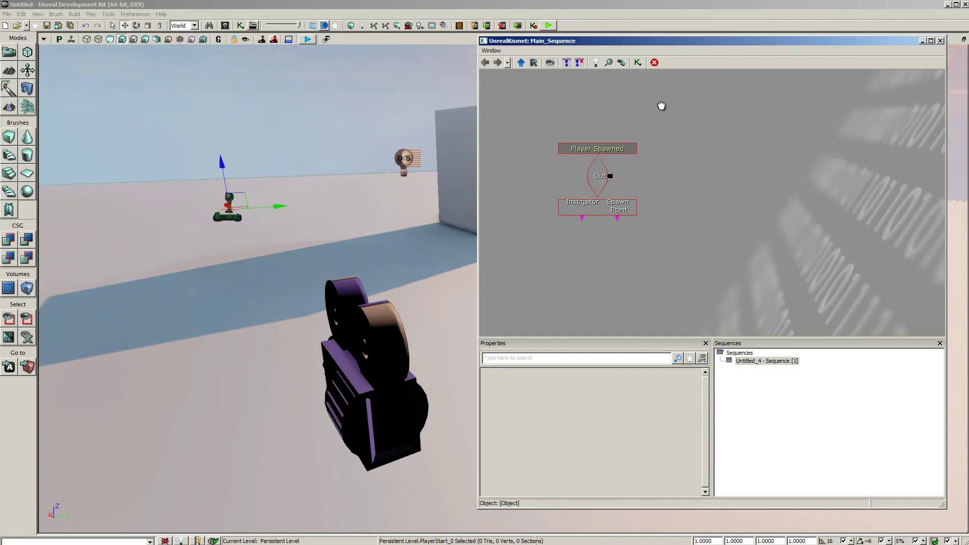
Step: Add a Set Camera Target action beside the Player Spawned event and connect the event's Out to its In
right_click(662, 103)
mouse_move(691, 96)
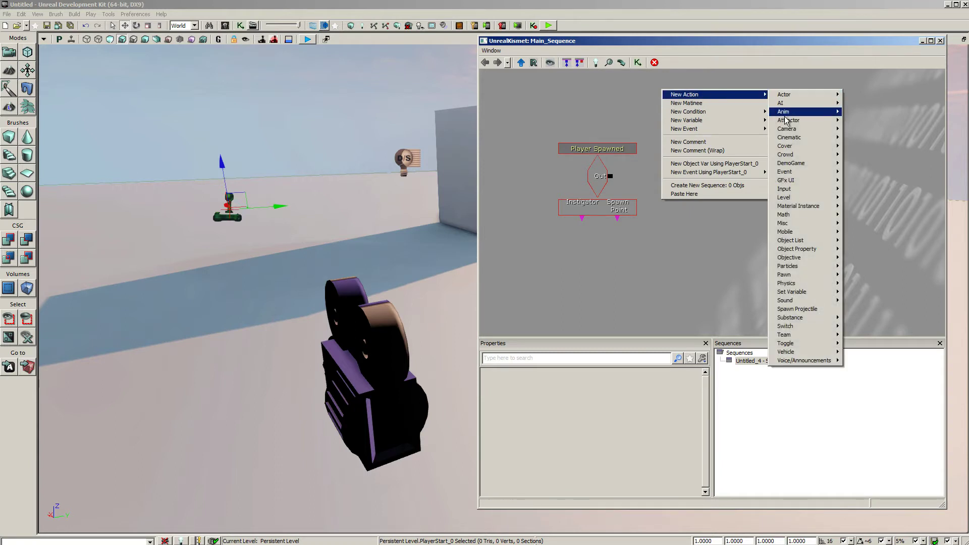
mouse_move(794, 131)
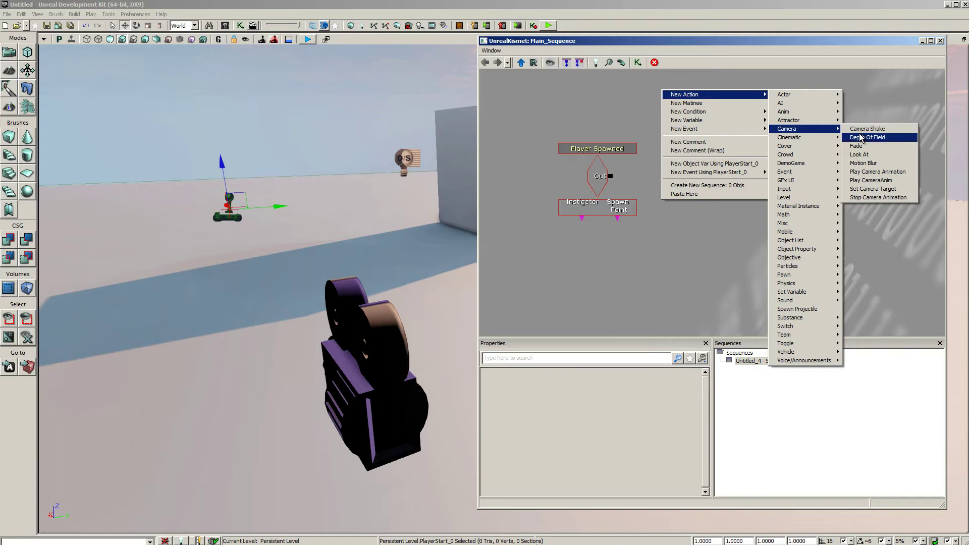
click(880, 191)
drag(703, 126, 710, 180)
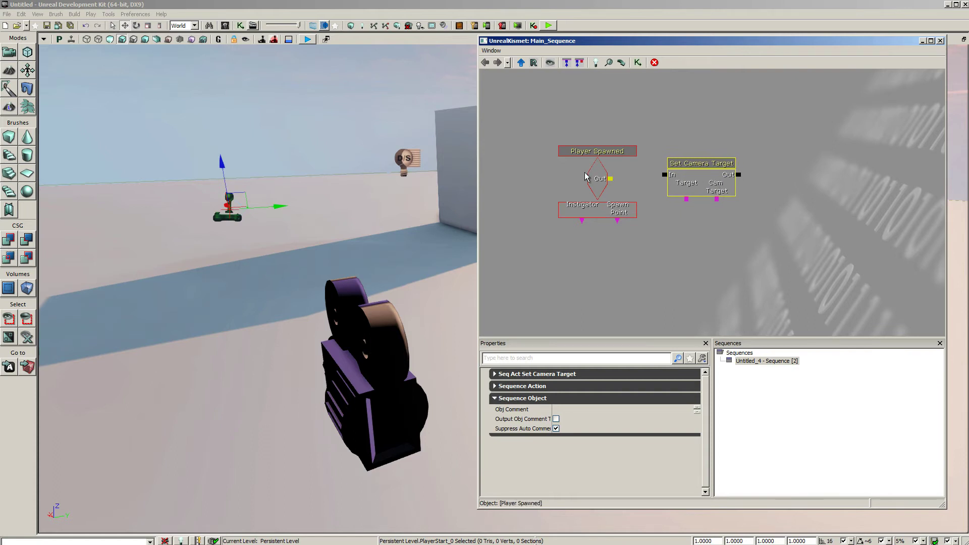
drag(611, 180, 660, 177)
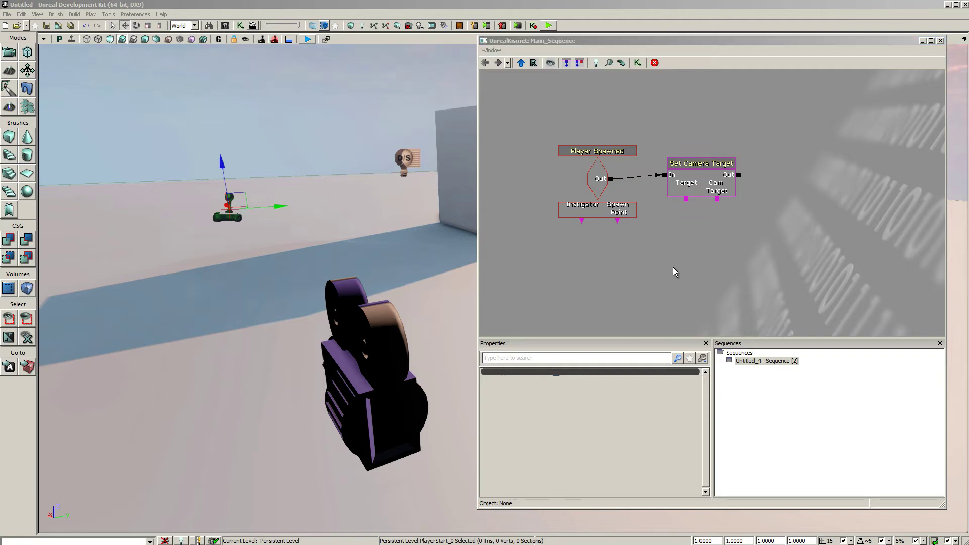
Step: Create an object variable from the level's camera actor and link it to the Cam Target of Set Camera Target
click(385, 339)
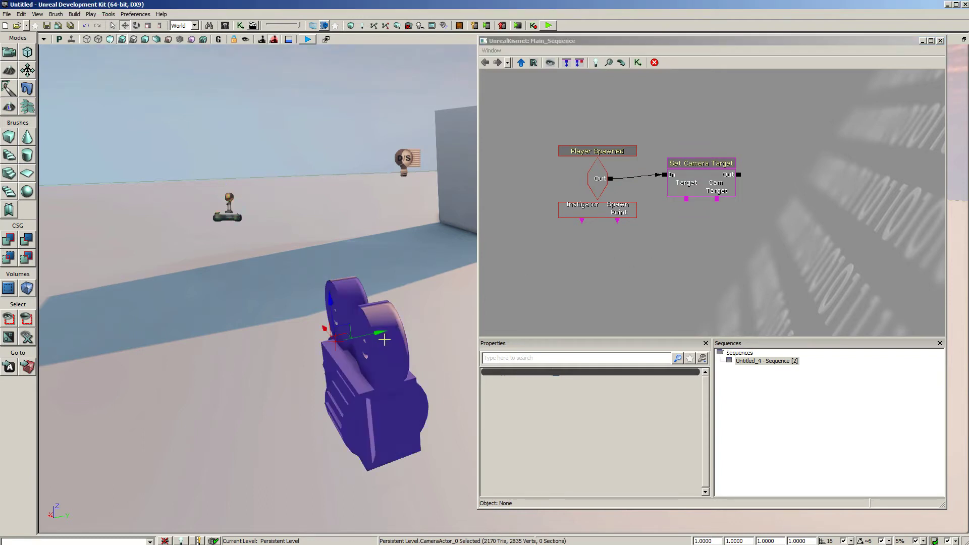
right_click(717, 221)
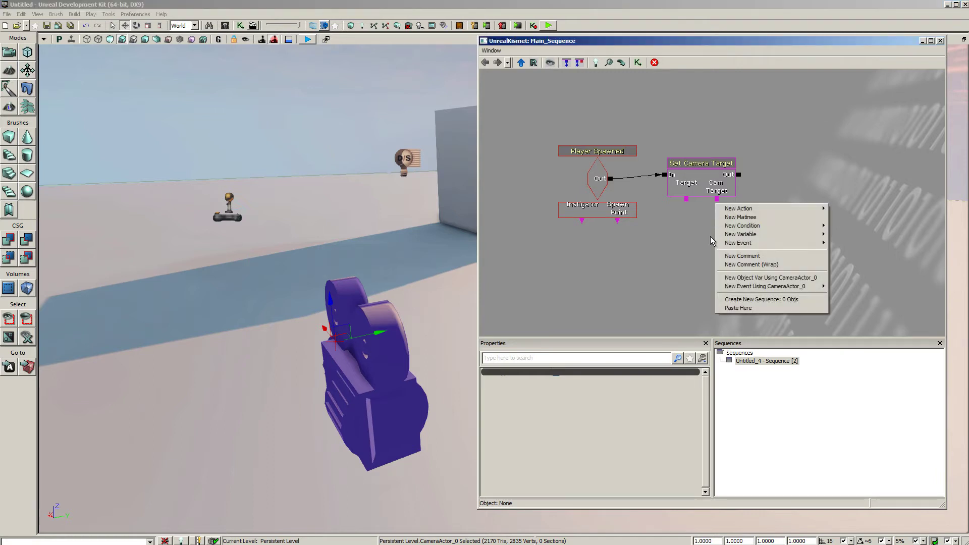
click(756, 278)
click(718, 201)
drag(717, 200, 725, 229)
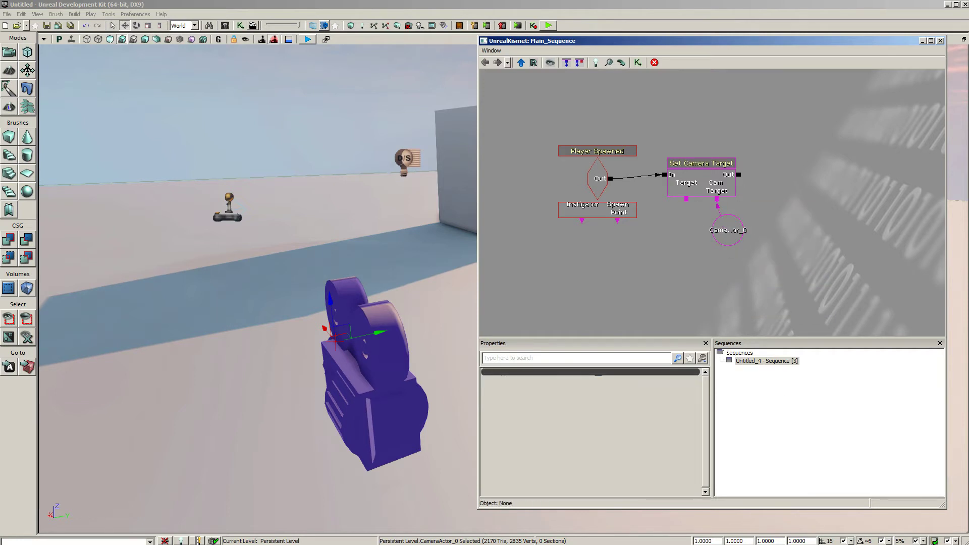
drag(655, 237, 656, 234)
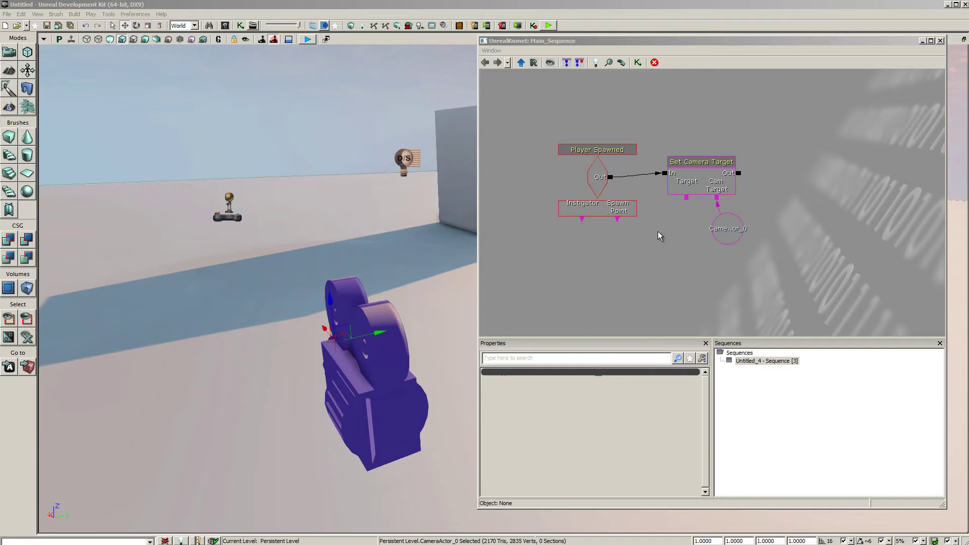
Step: Add a named variable linked to the Target of Set Camera Target, with Find Var Name set to Player
right_click(662, 207)
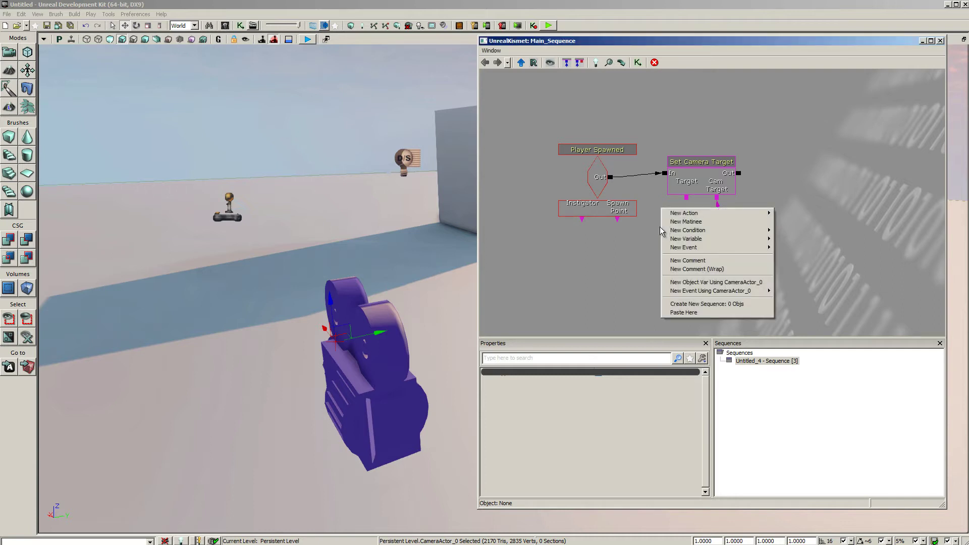
mouse_move(690, 245)
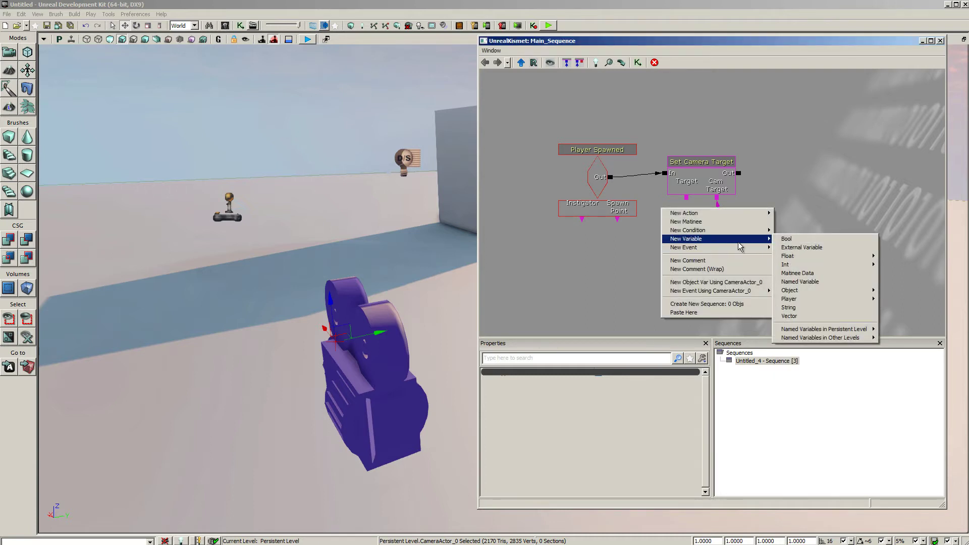
click(828, 288)
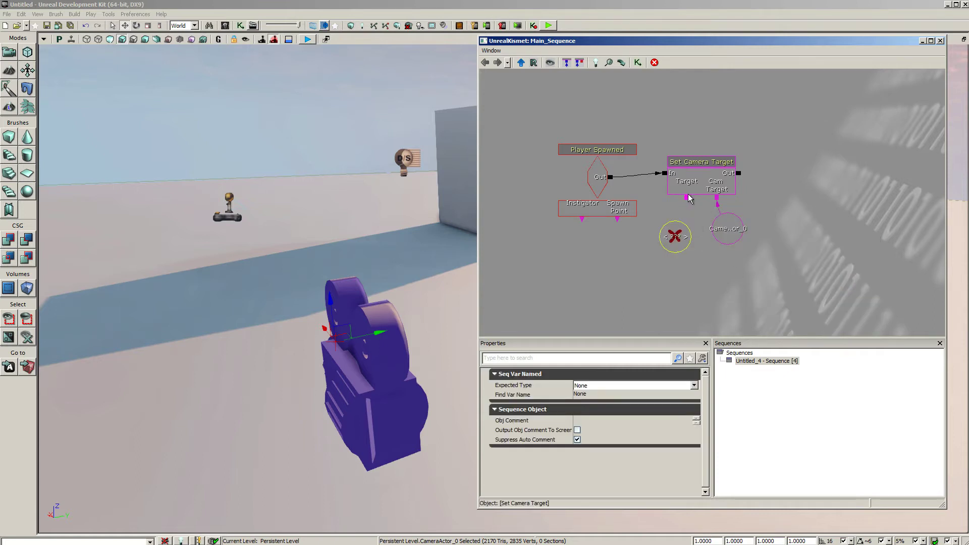
drag(687, 198, 682, 239)
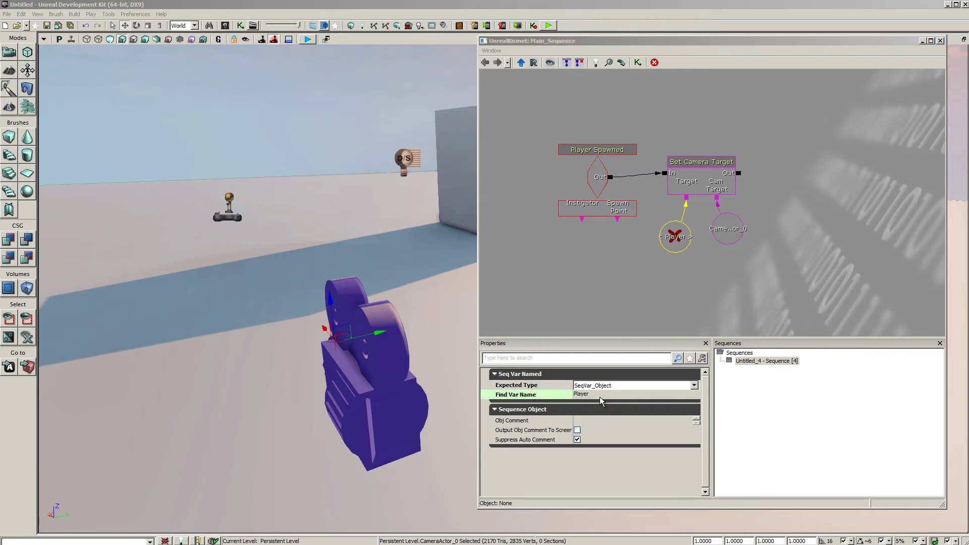
click(601, 396)
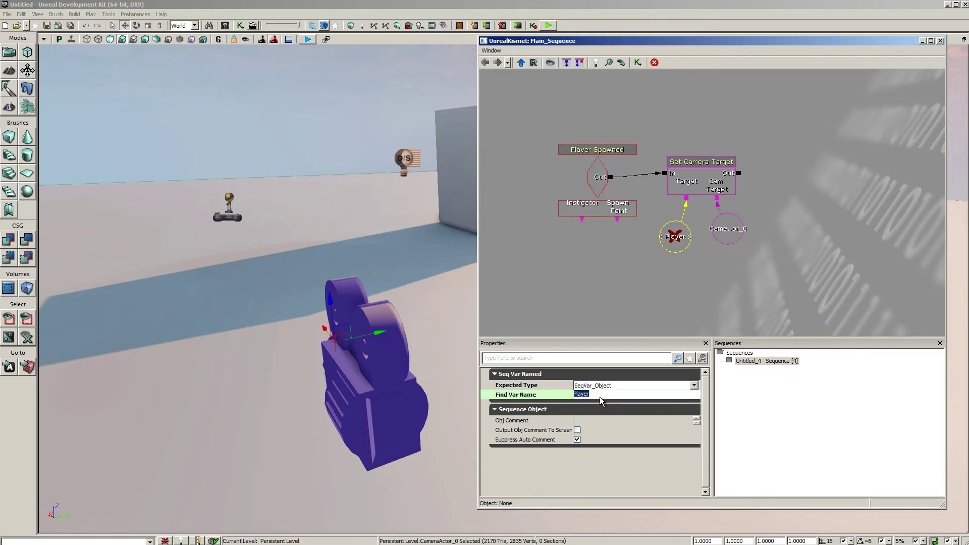
click(701, 302)
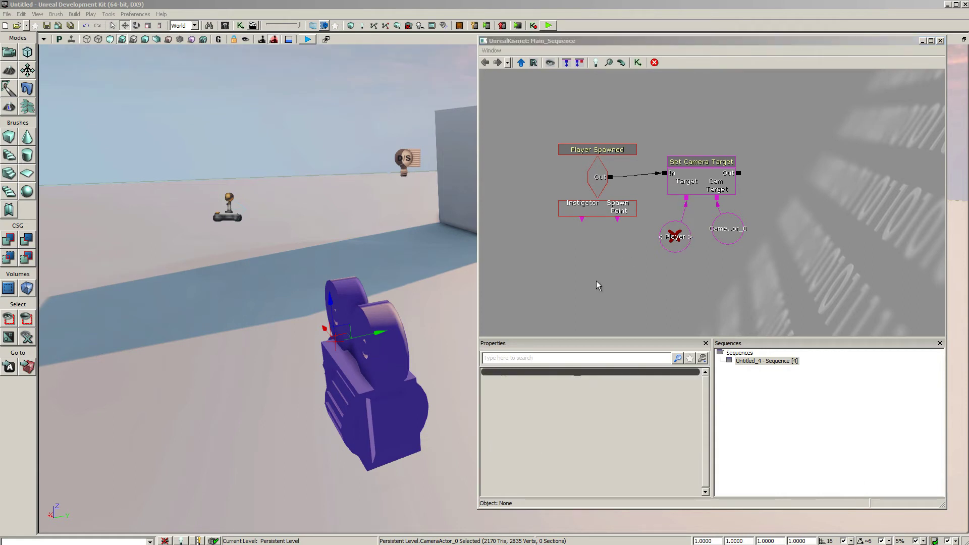
Step: Create a new object variable on the Player Spawned event's Instigator and set its Var Name to Player
click(597, 176)
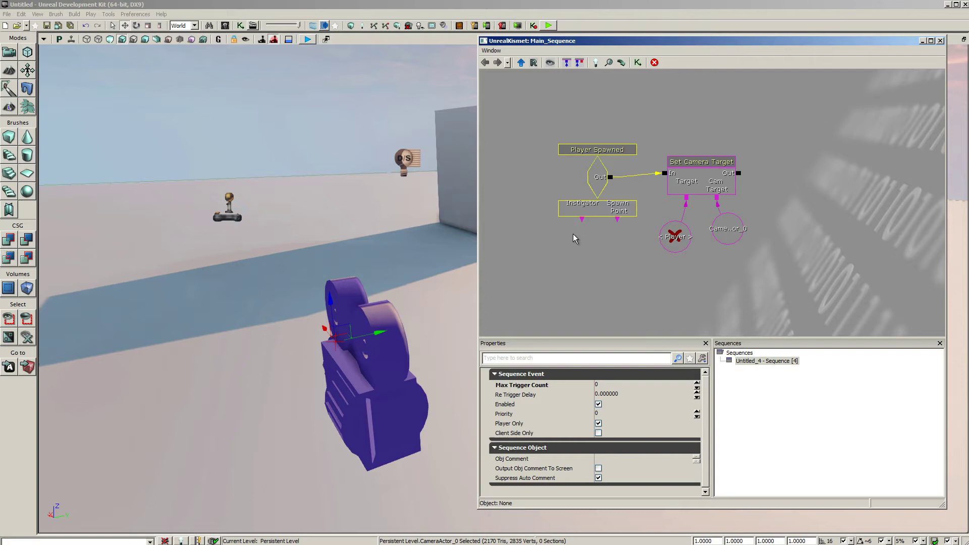
right_click(582, 220)
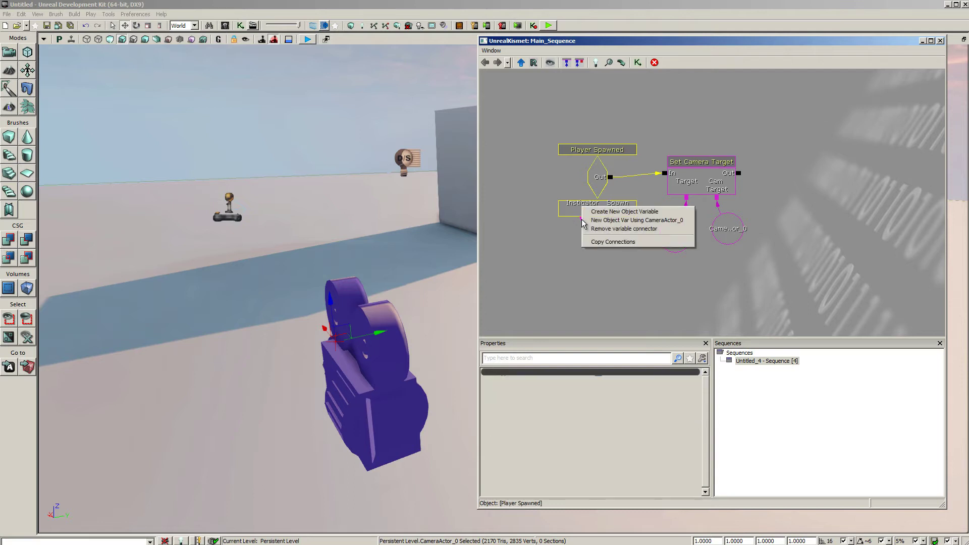
click(610, 212)
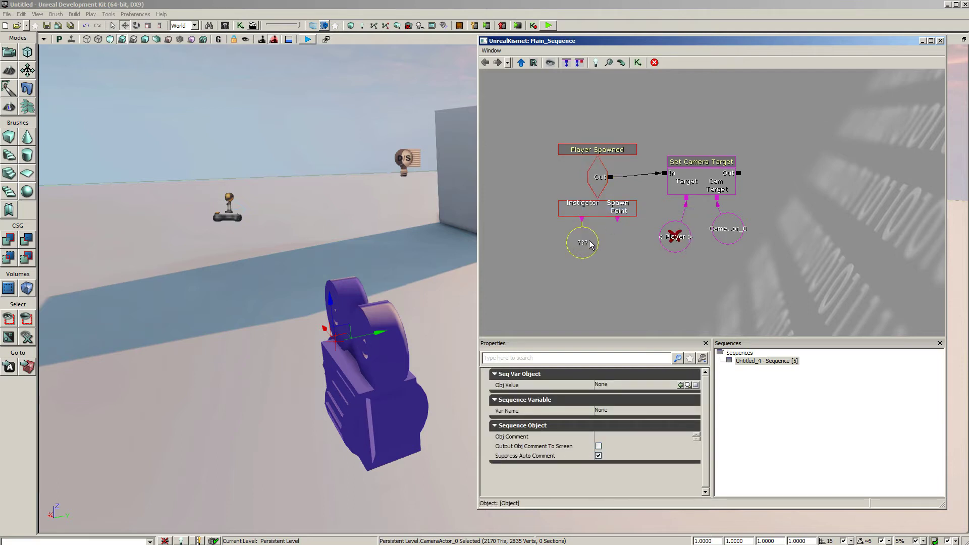
click(618, 411)
text(Player)
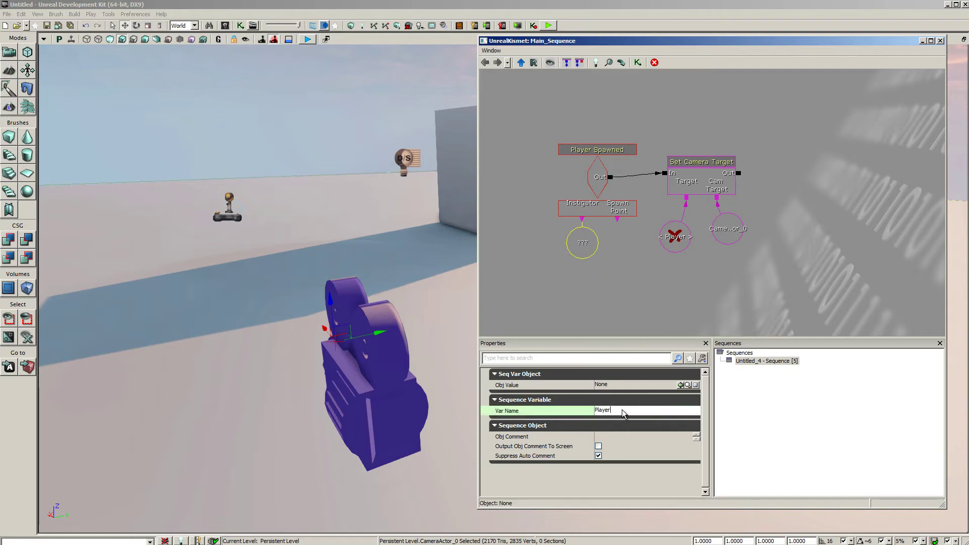
key(Return)
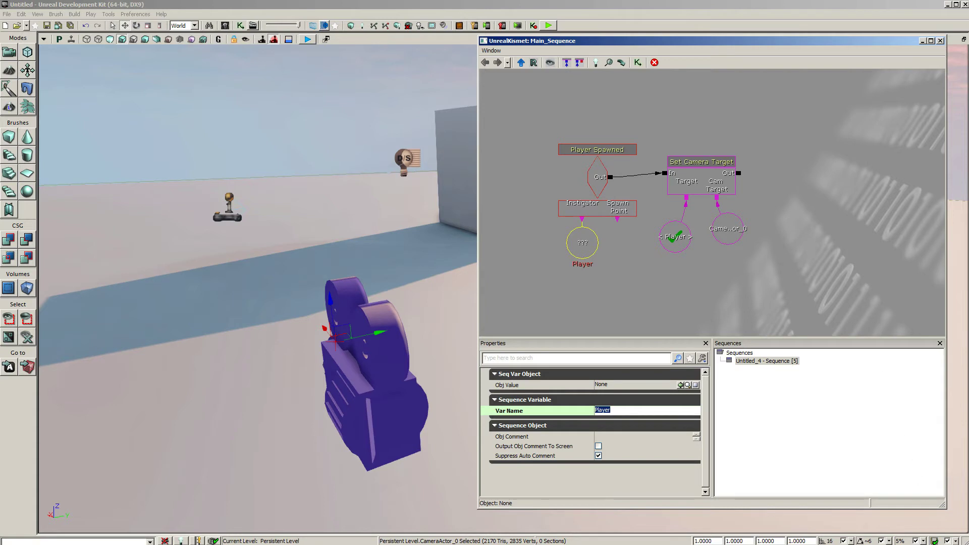
click(664, 87)
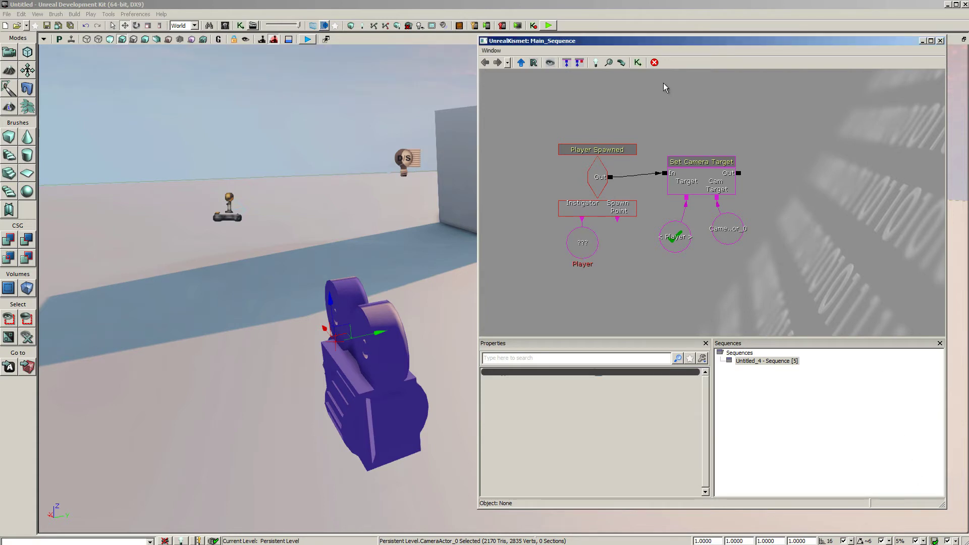
Step: Add an Attach to Actor action beside Set Camera Target and connect Set Camera Target's Out to its In
right_click(664, 88)
mouse_move(687, 78)
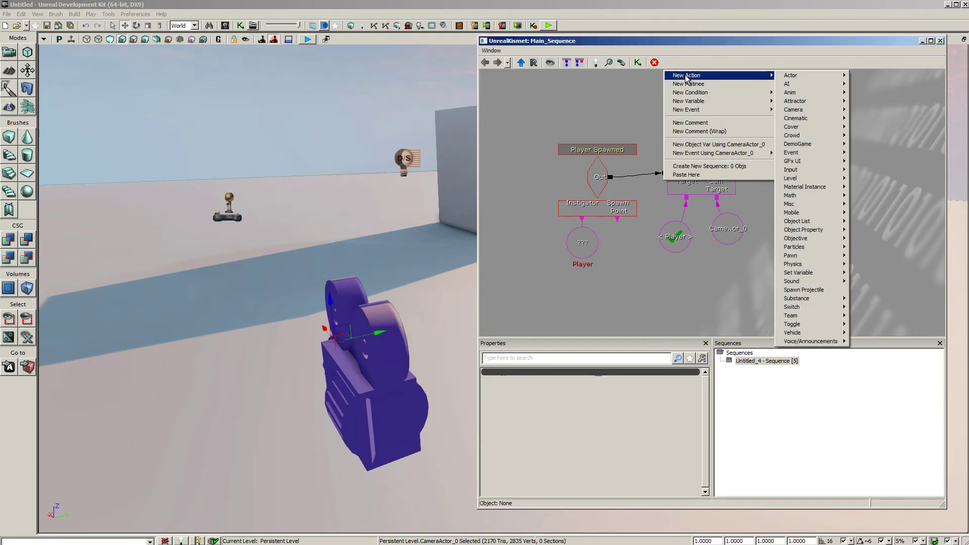
mouse_move(808, 79)
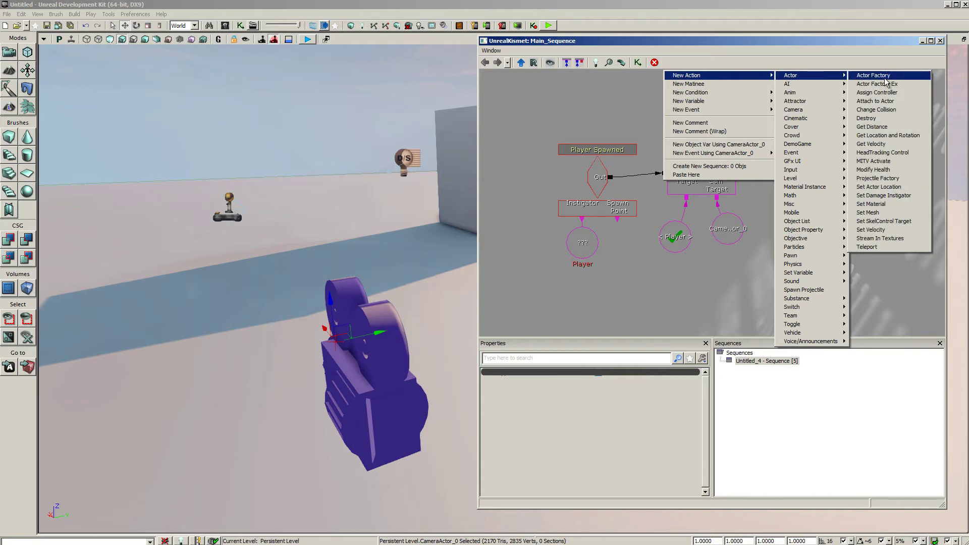
click(900, 102)
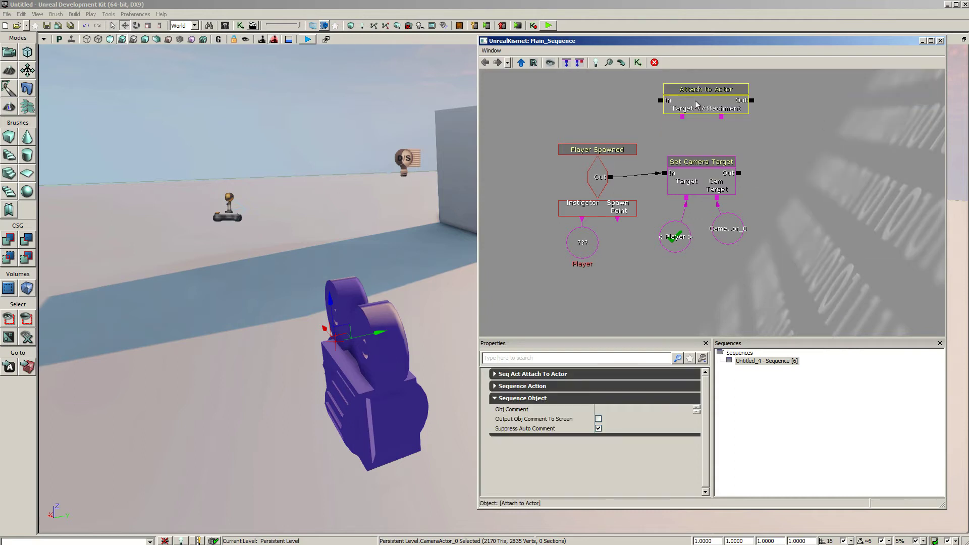
drag(699, 103, 802, 177)
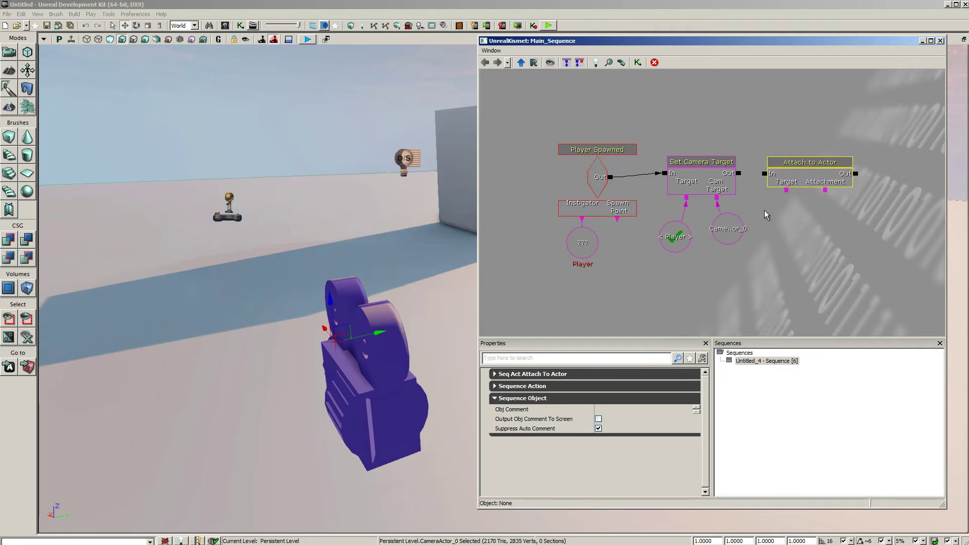
drag(738, 173, 765, 176)
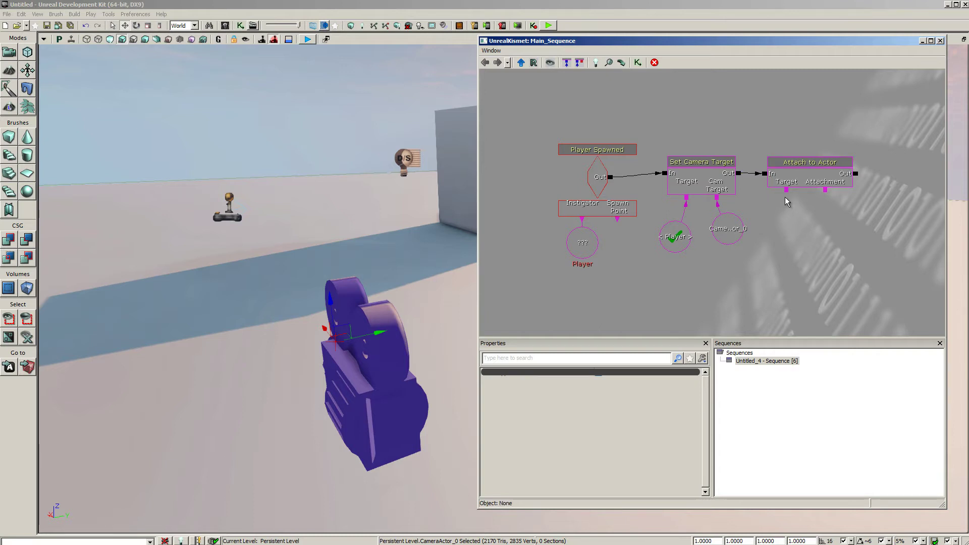
Step: Duplicate the Player named variable and place the copy beneath the Target of Attach to Actor
click(681, 240)
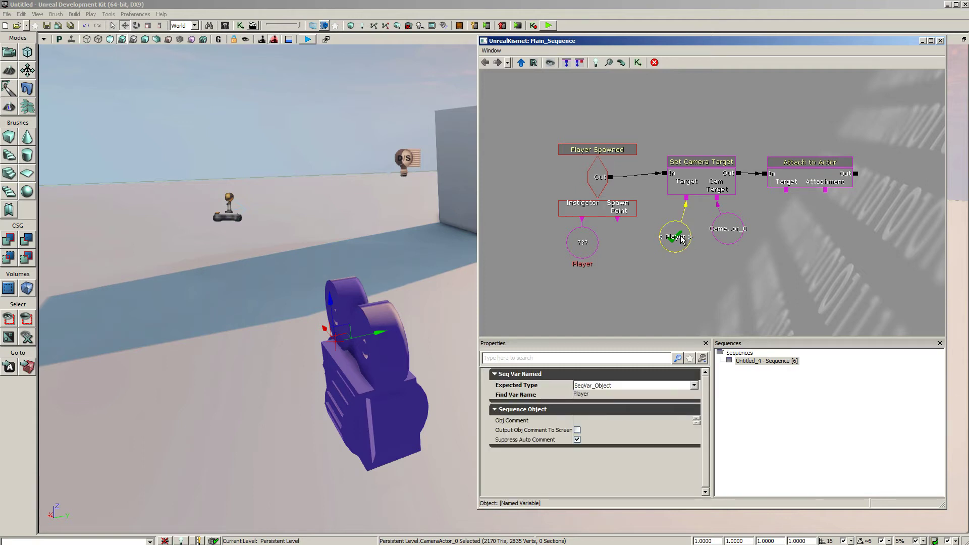
key(ctrl+c)
key(ctrl+v)
ctrl+drag(736, 224, 794, 235)
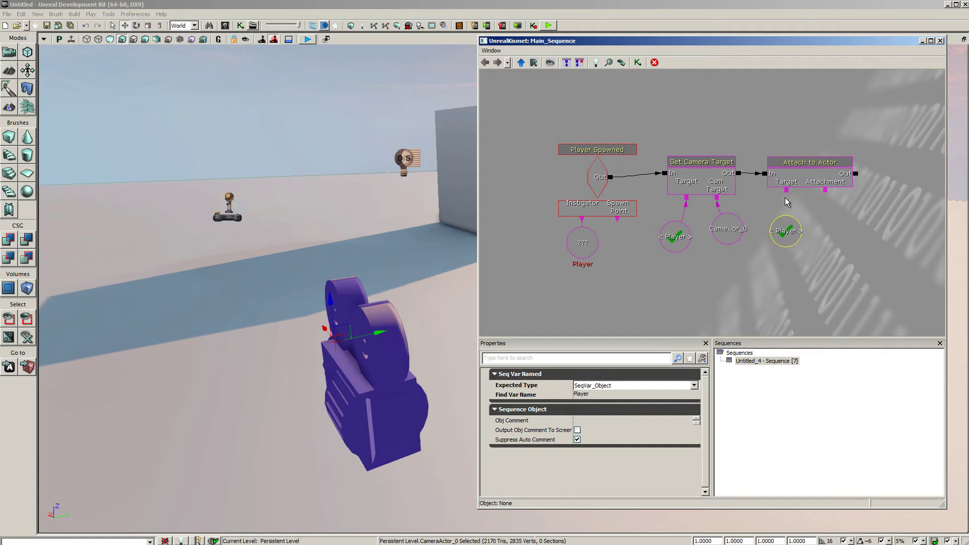
Step: Link Attach to Actor's Target to the Player variable beneath it and its Attachment to the existing camera actor variable
drag(787, 192, 787, 228)
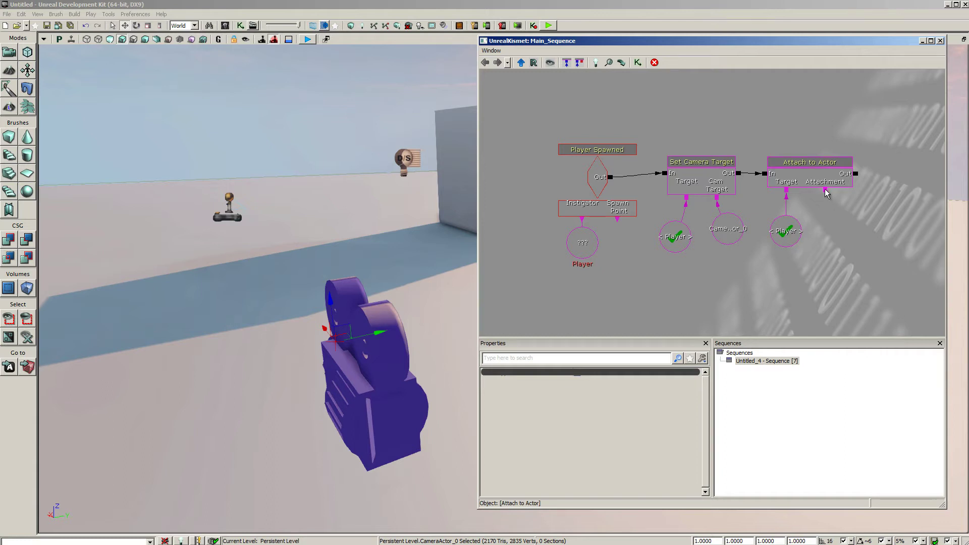
drag(826, 191, 728, 233)
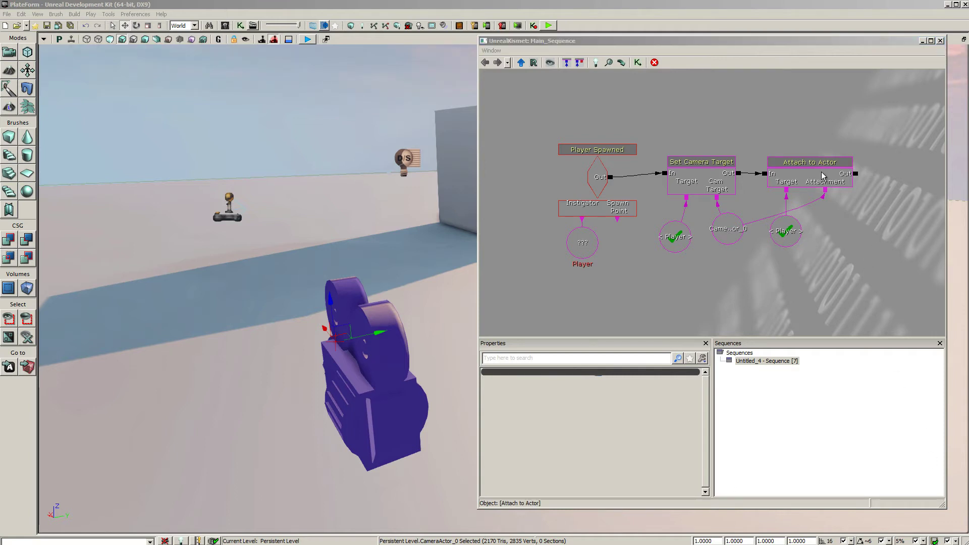
click(807, 178)
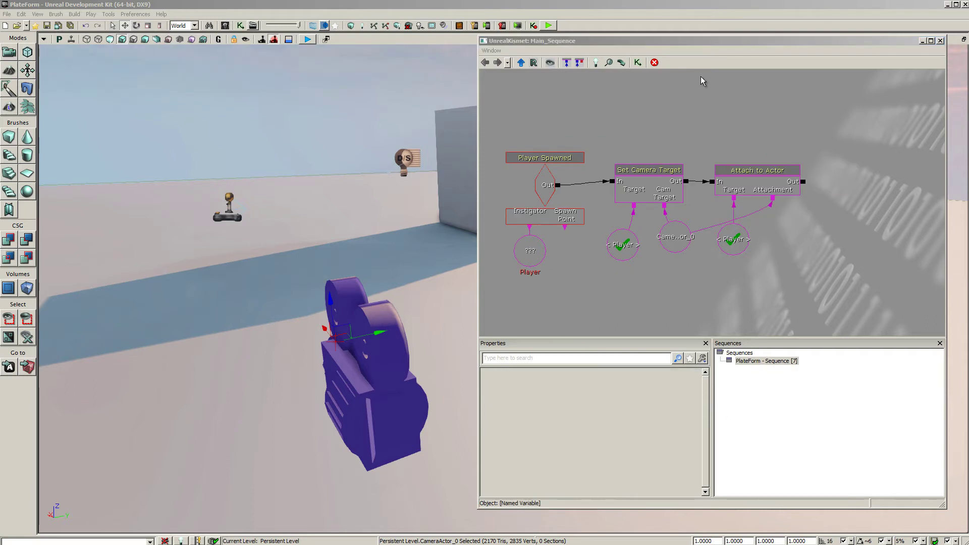
Step: Add a Toggle Input action beside Attach to Actor and connect Attach to Actor's Out to its Turn Off input
right_click(701, 77)
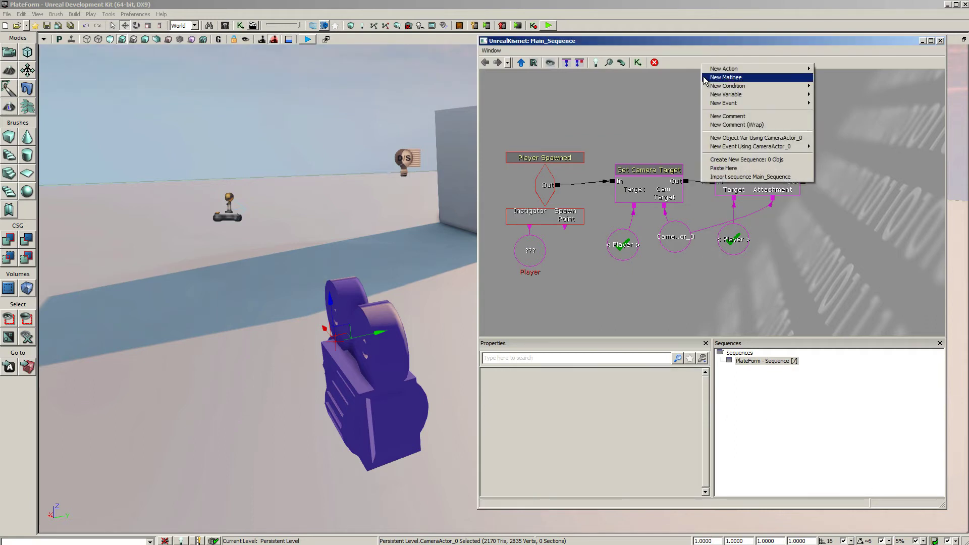
mouse_move(733, 69)
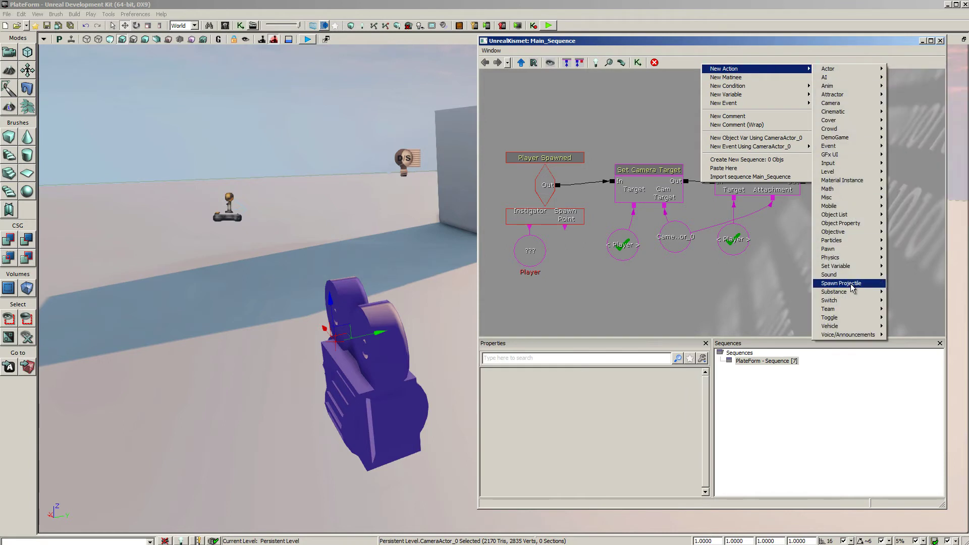
mouse_move(853, 319)
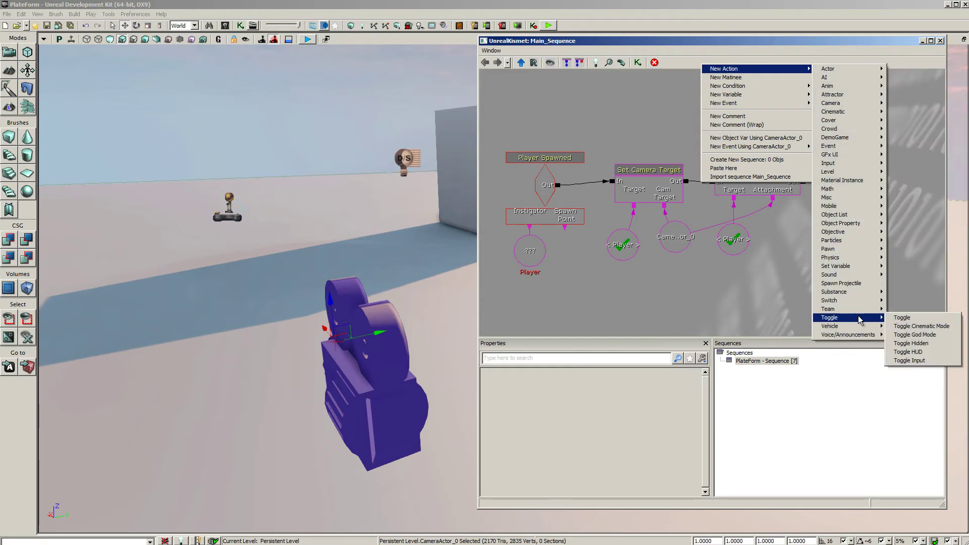
click(926, 367)
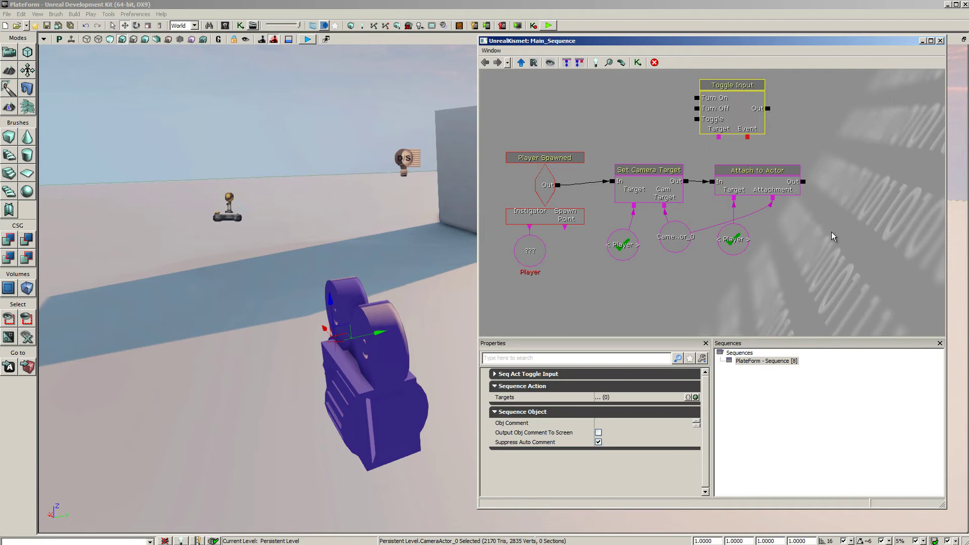
drag(729, 109, 859, 178)
drag(804, 181, 828, 179)
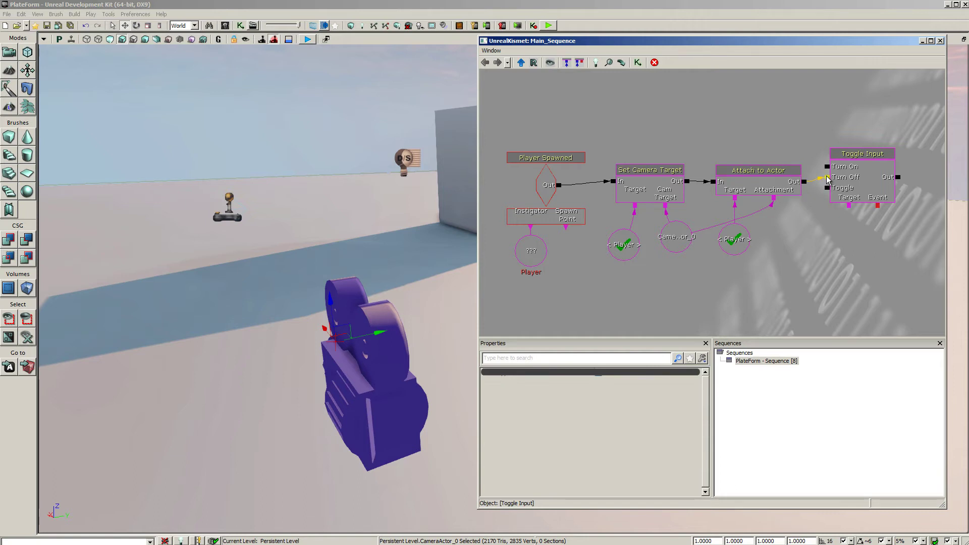
Step: Link a copy of the Player named variable to Toggle Input's Target and disable the action's Toggle Movement option
click(736, 240)
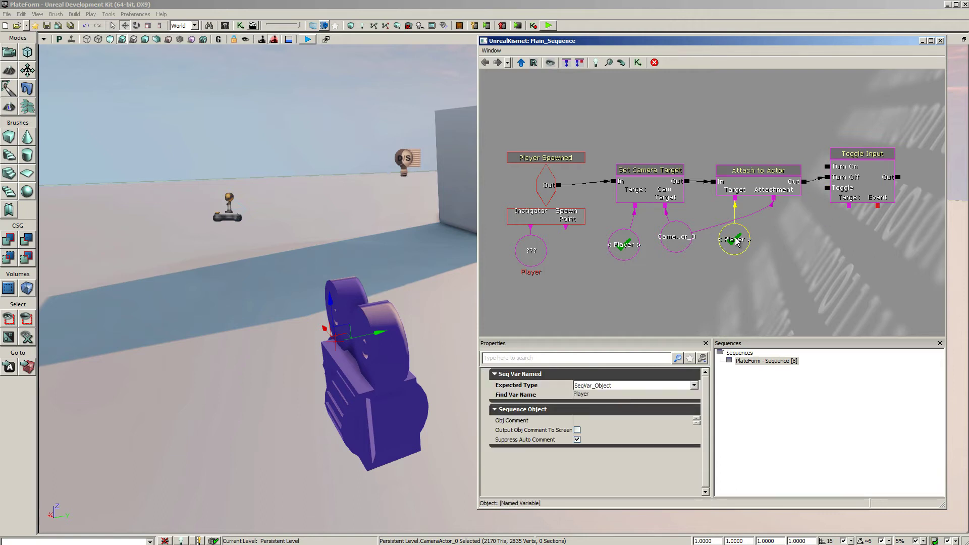
key(ctrl+v)
ctrl+drag(730, 221, 852, 230)
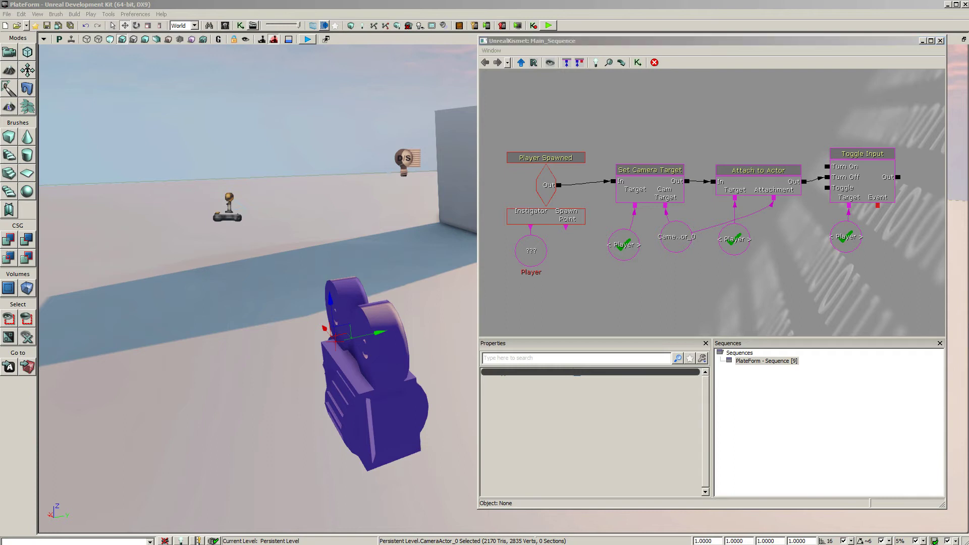
click(873, 181)
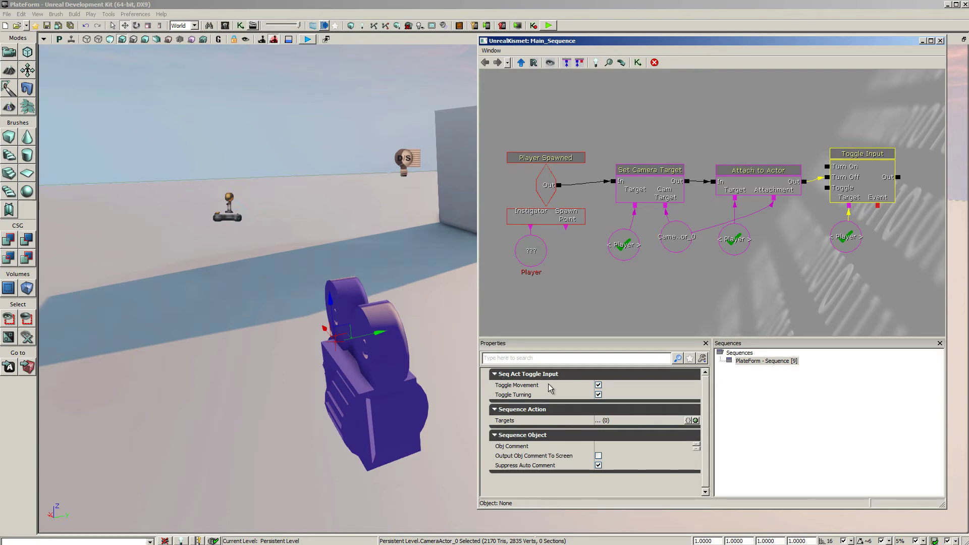
click(598, 385)
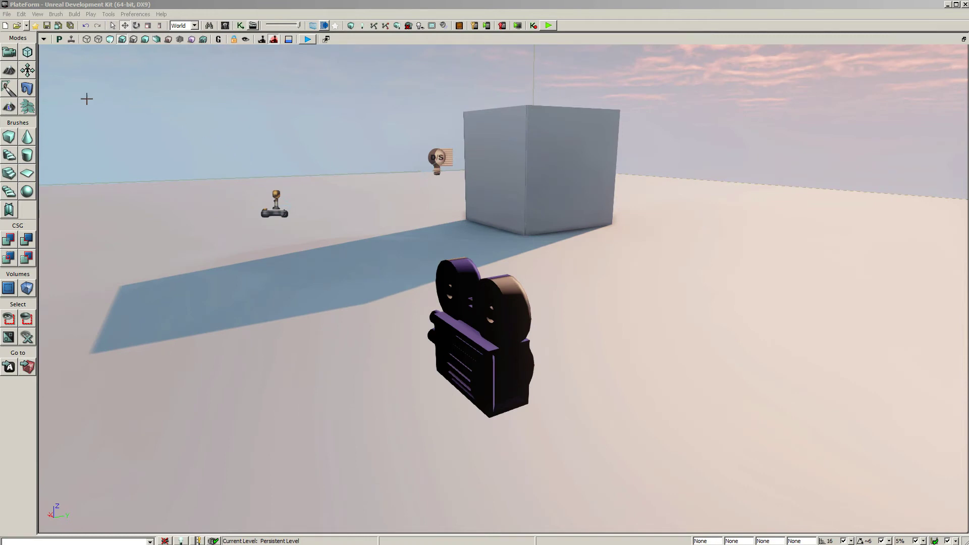
Step: In the World Properties, set both Default Game Type and Game Type For PIE to utgame
click(39, 14)
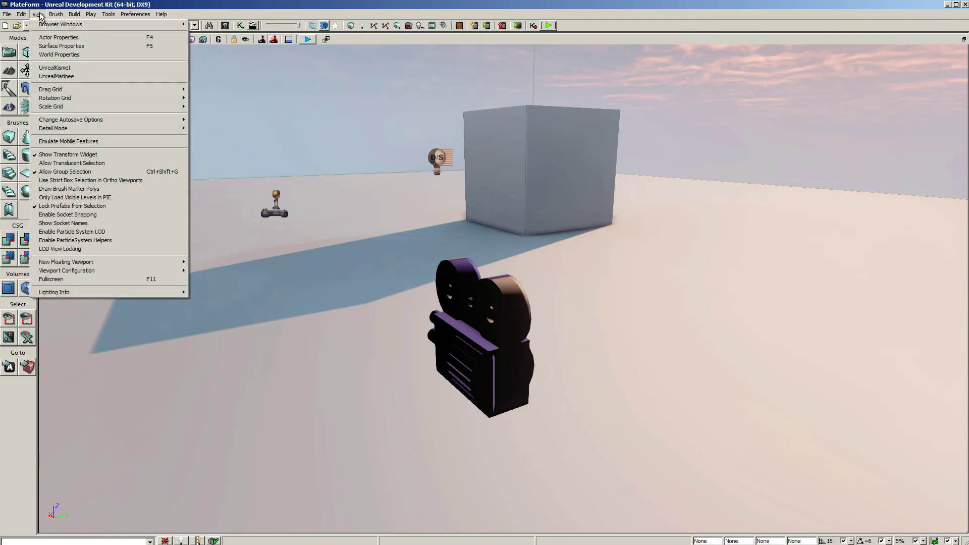
click(70, 56)
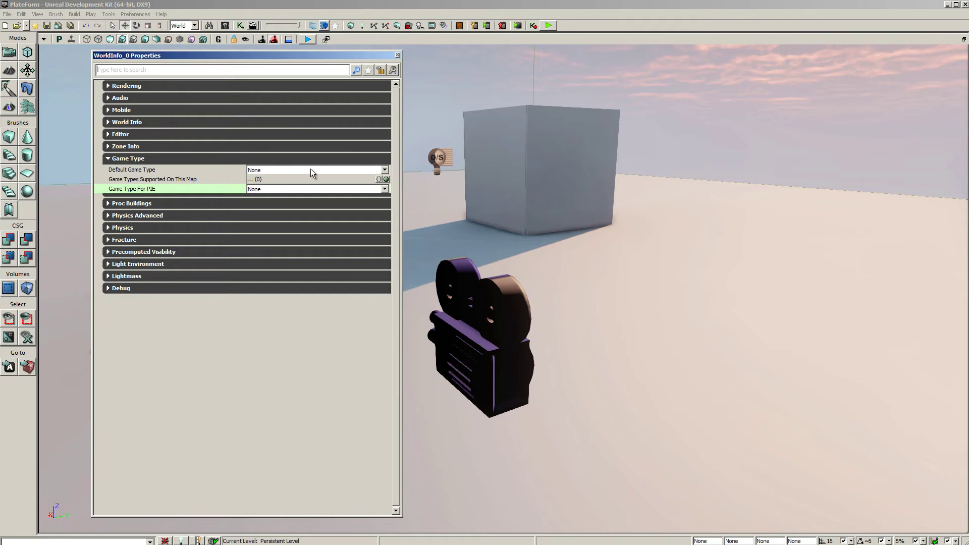
click(385, 171)
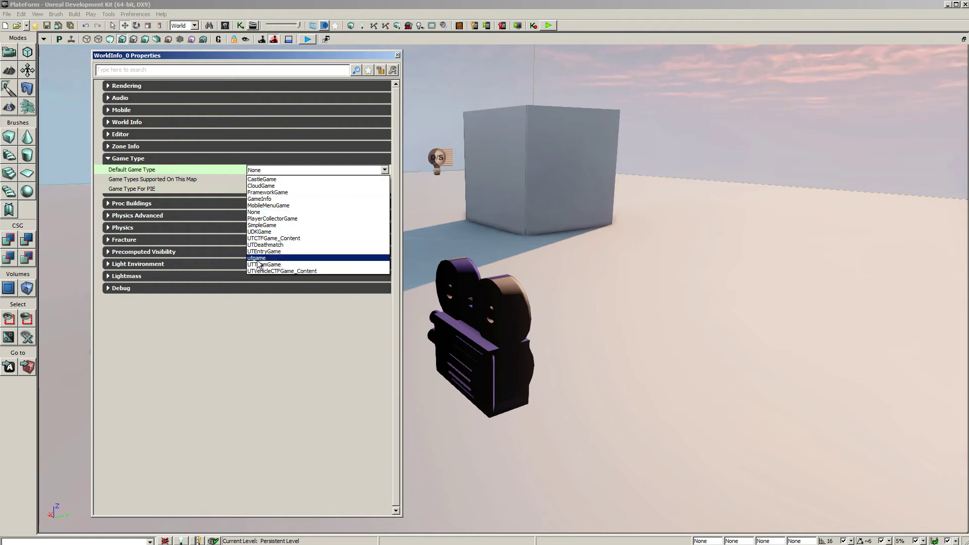
click(258, 259)
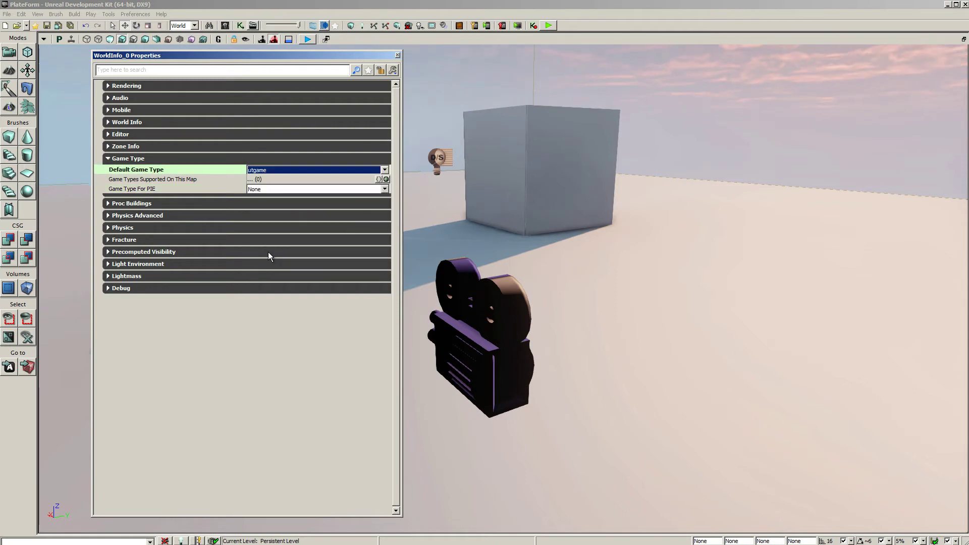
click(382, 189)
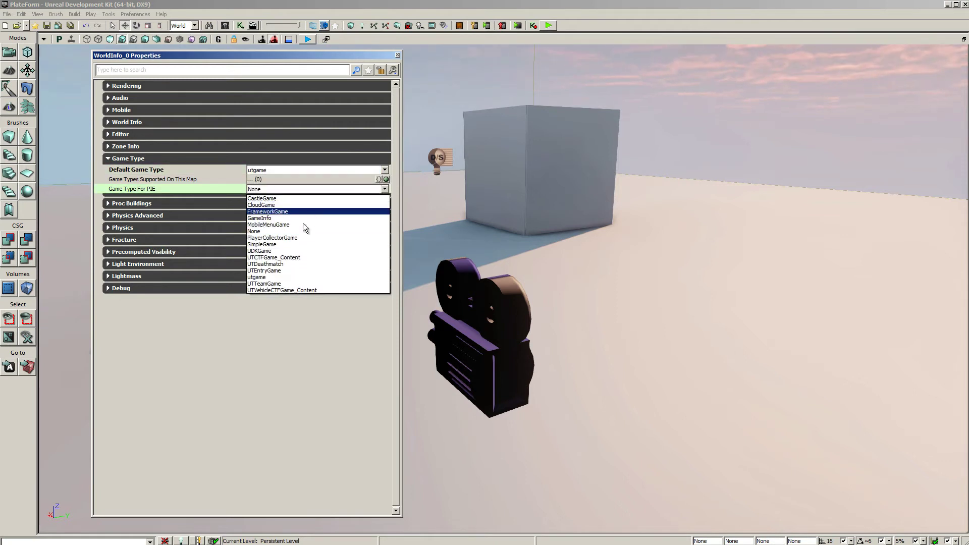
click(271, 278)
click(398, 56)
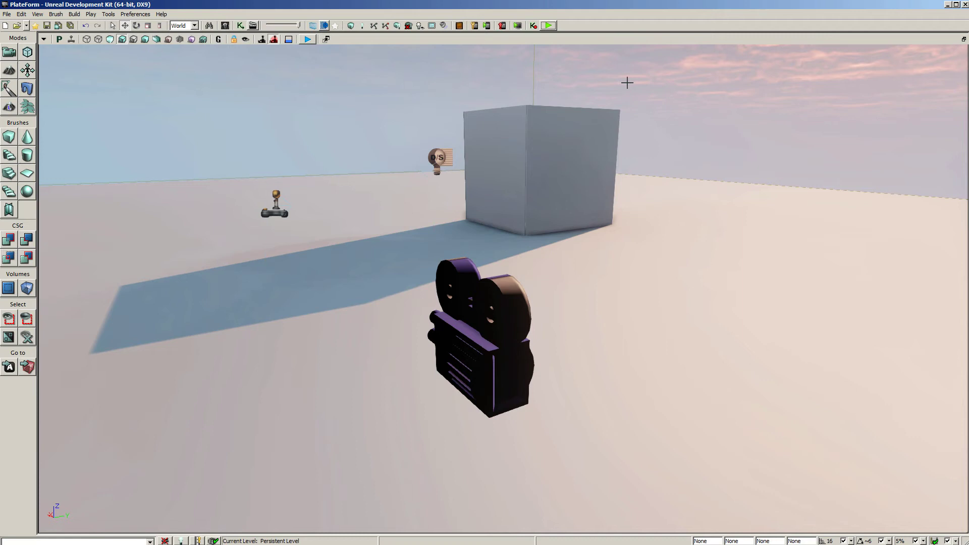
Step: Play the level in the editor preview, moving the character in several directions and jumping to test the side-view camera
click(548, 26)
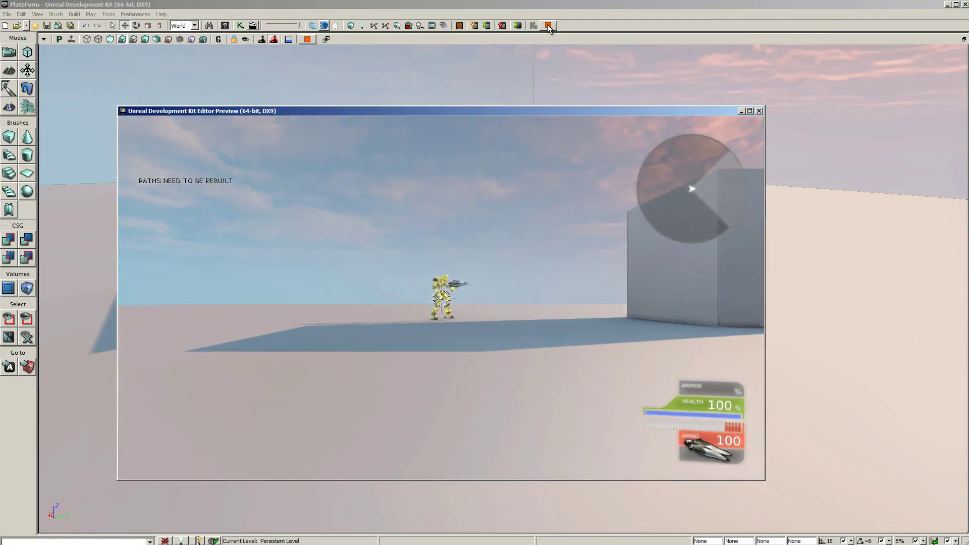
key(a)
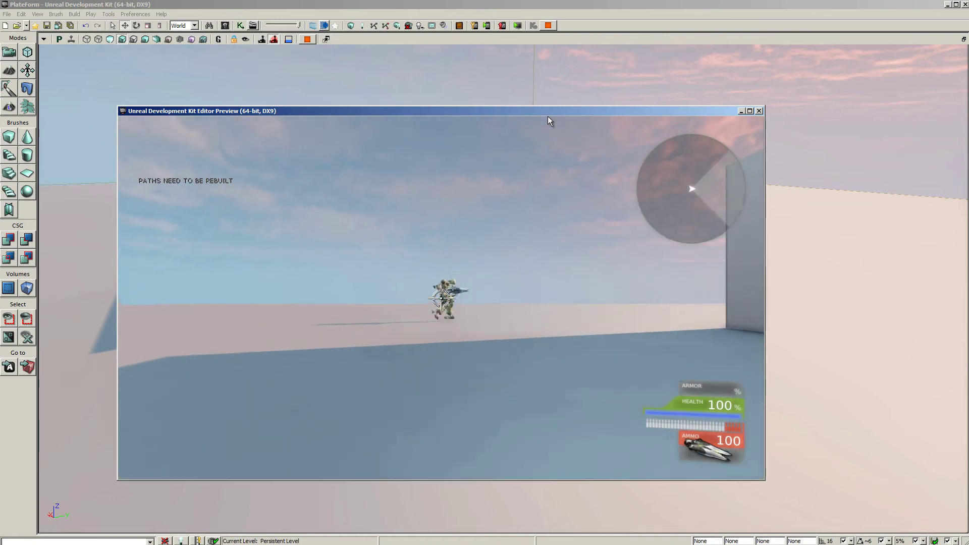
key(d)
key(space)
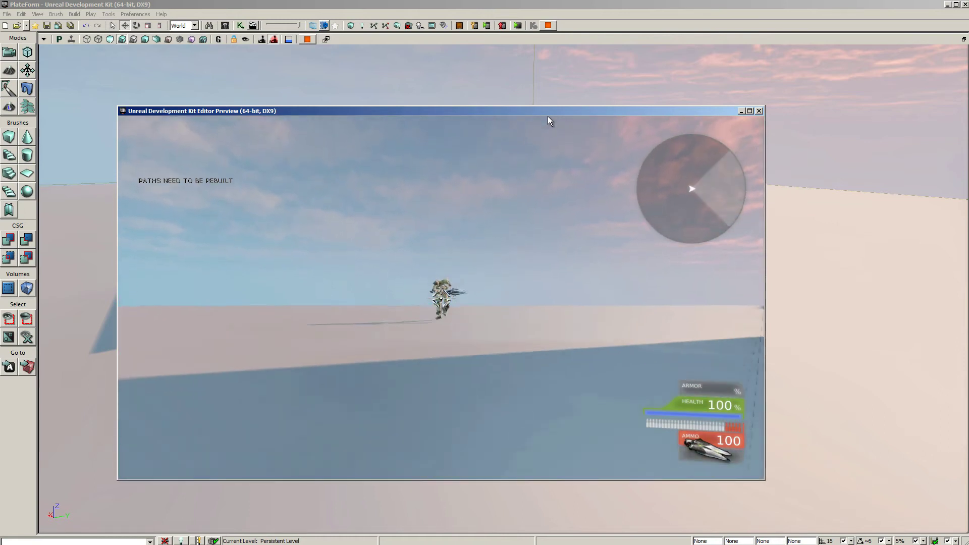
key(s)
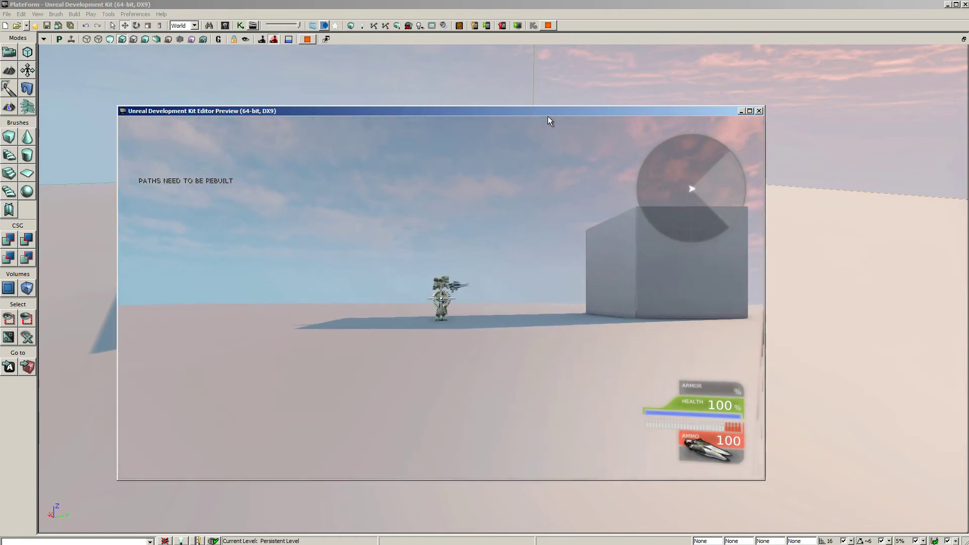
key(d)
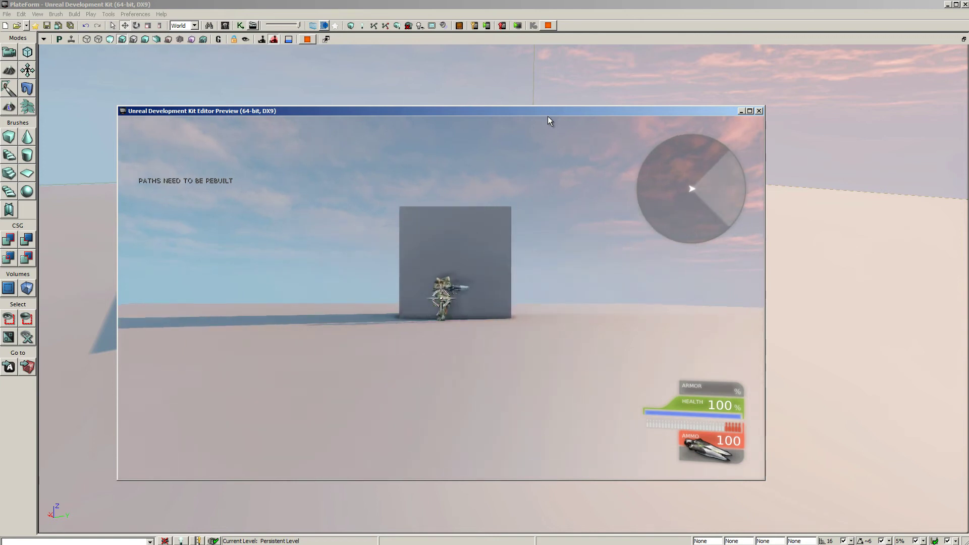
key(a)
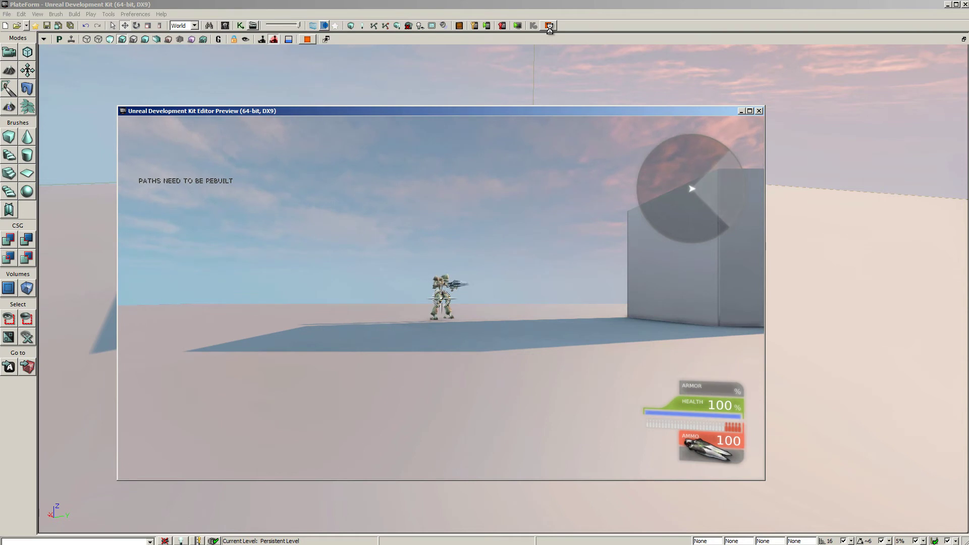
key(d)
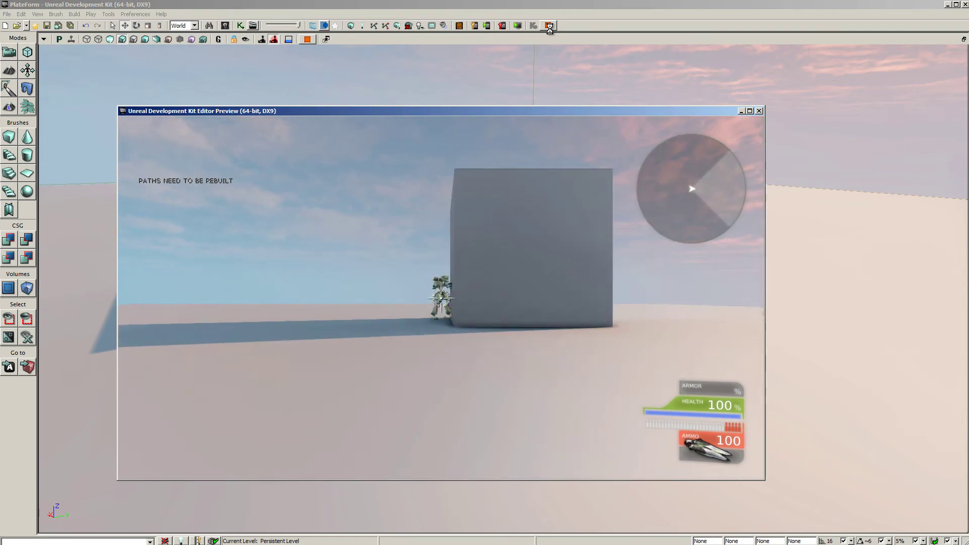
key(a)
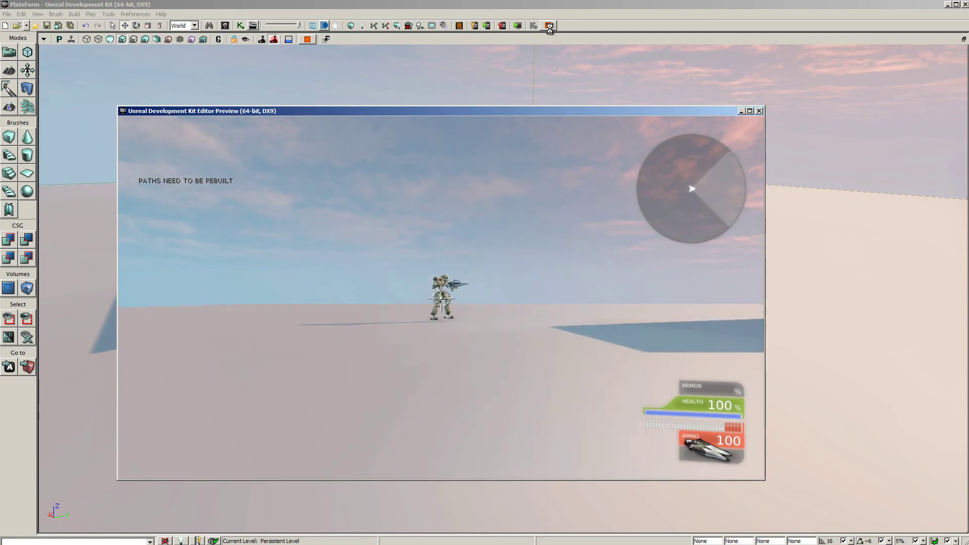
key(a)
key(a)
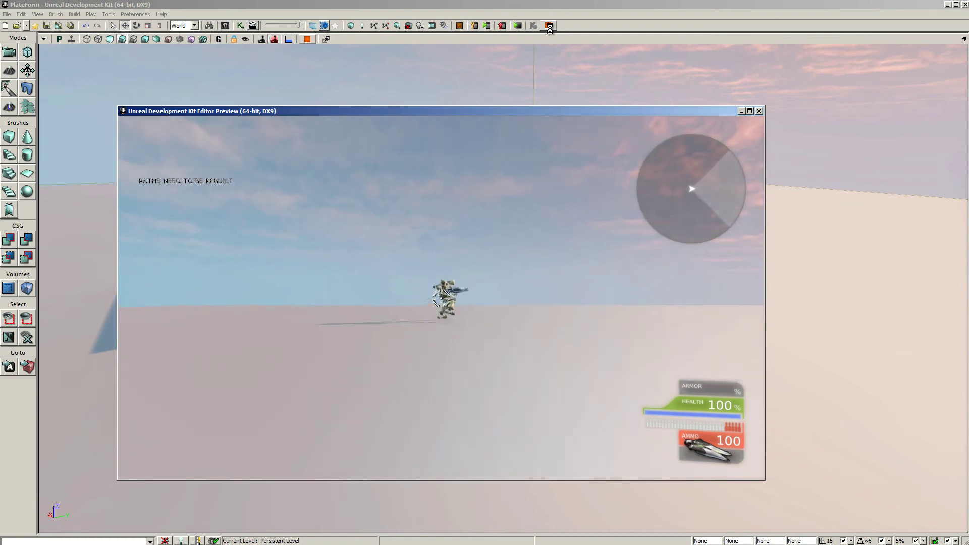
key(s)
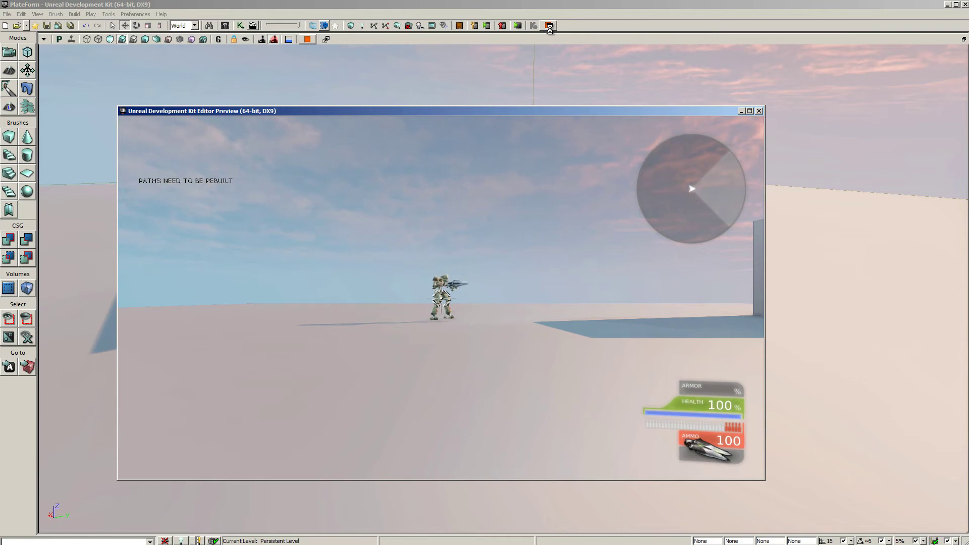
key(a)
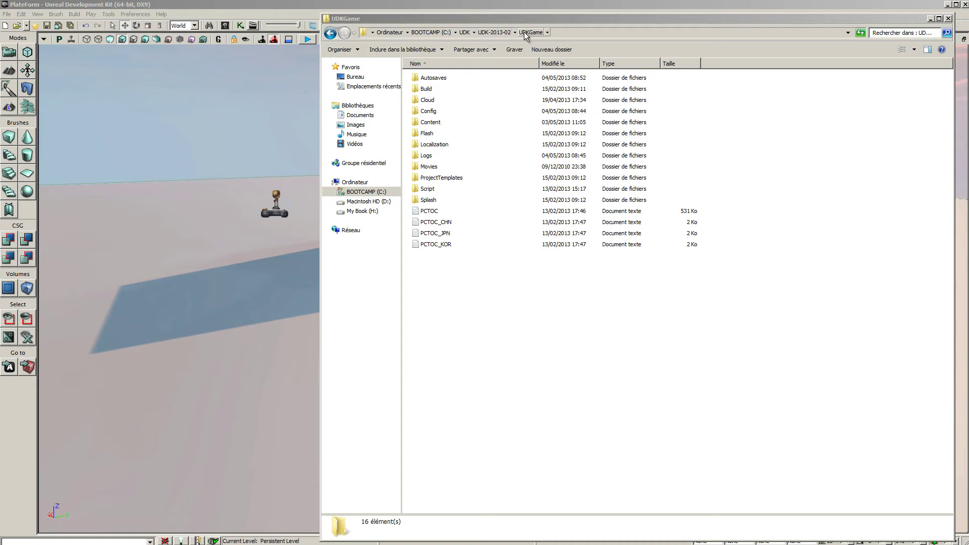
Step: Switch to the UDKGame folder in Windows Explorer and open DefaultInput from its Config subfolder with Bloc-notes
click(420, 112)
double_click(421, 112)
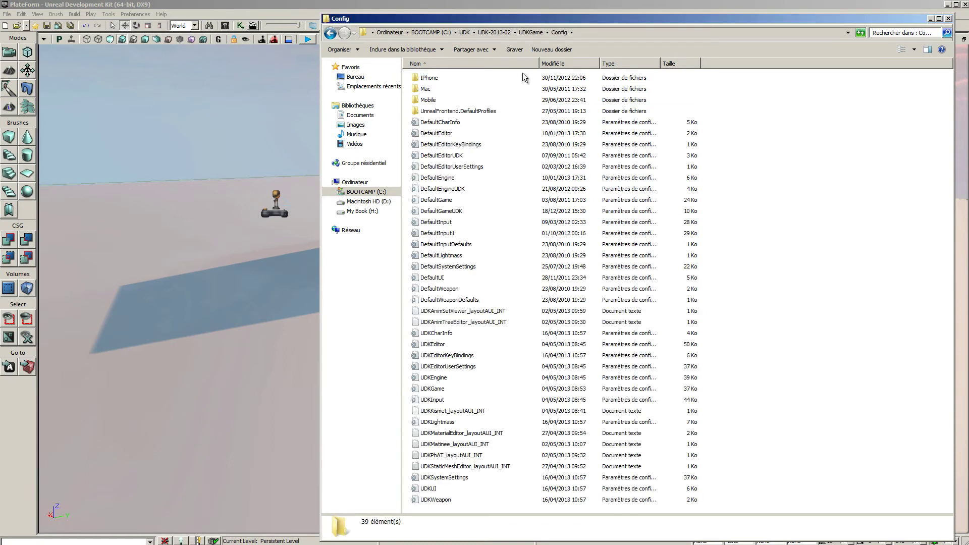
click(438, 224)
click(512, 258)
click(438, 225)
right_click(439, 226)
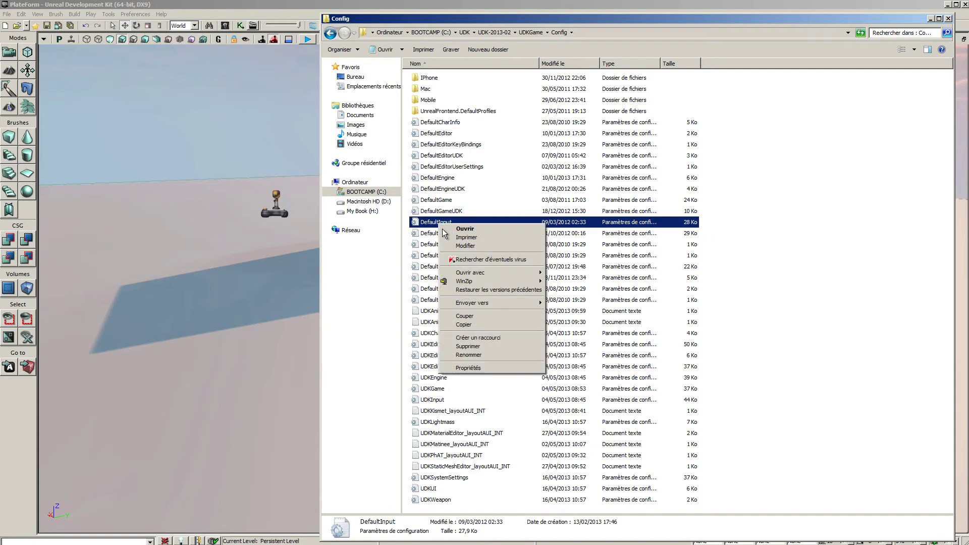
mouse_move(483, 273)
click(566, 273)
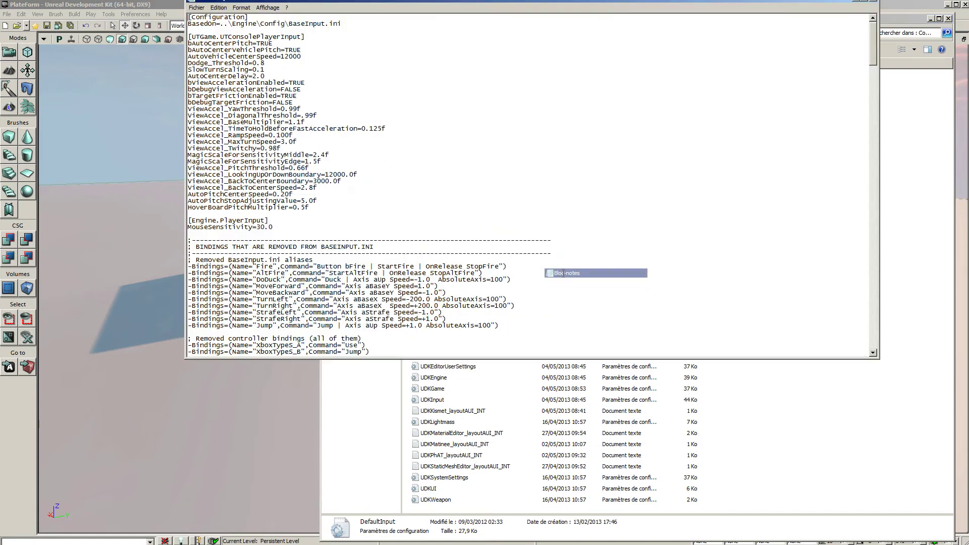
Step: Locate and highlight the comment block "BINDINGS USED TO ORGANIZE ALL GAME BINDABLE ACTIONS" in the DefaultInput file
drag(523, 5, 535, 32)
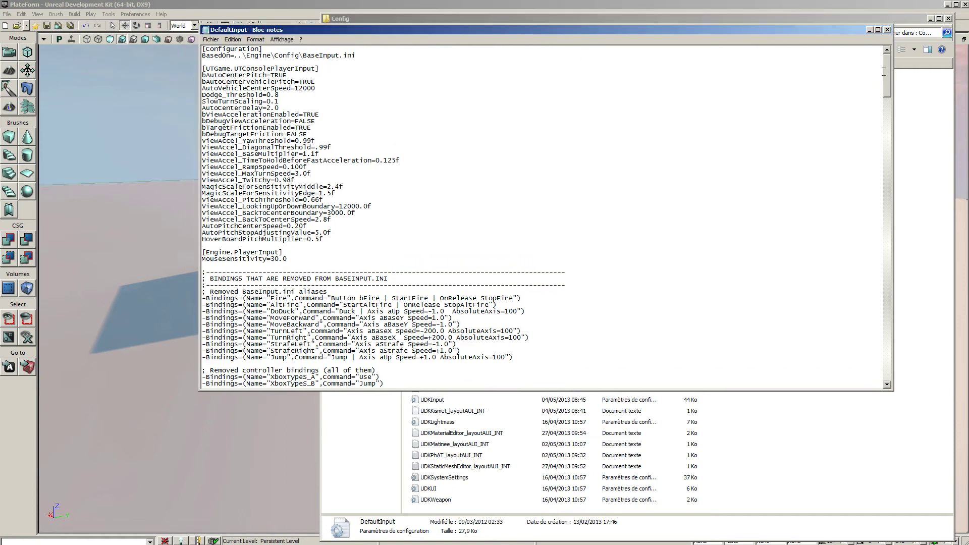
drag(886, 70, 886, 136)
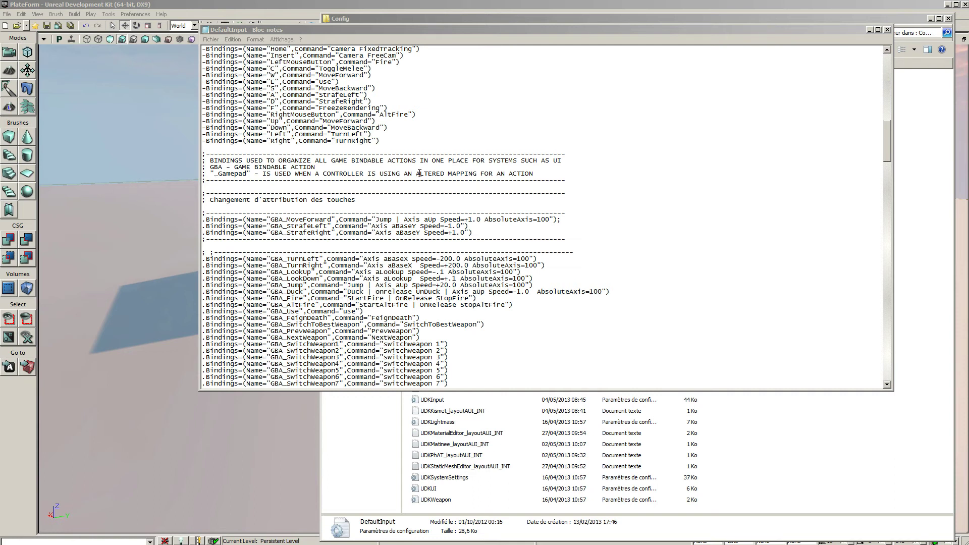
drag(205, 154, 581, 186)
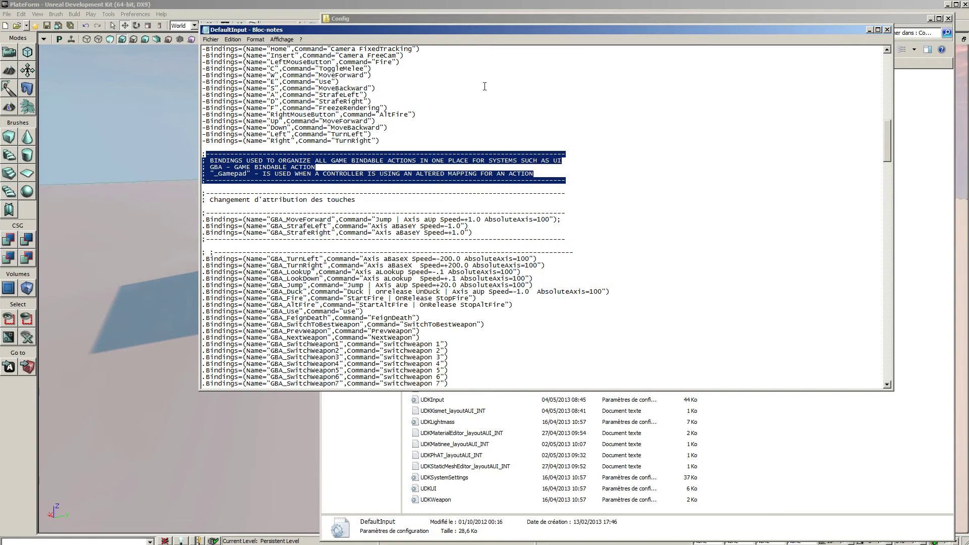
Step: Save the DefaultInput file with its remapped key bindings
click(212, 40)
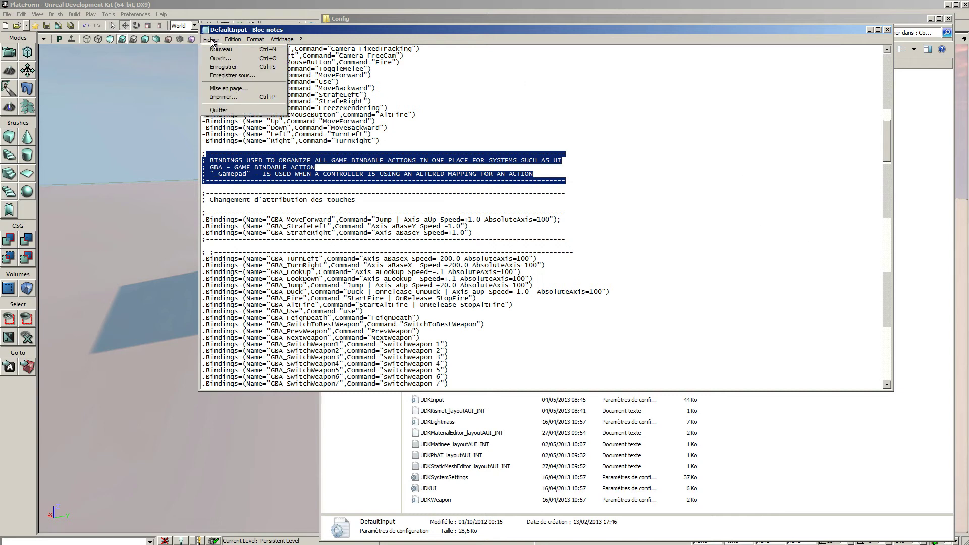
click(224, 67)
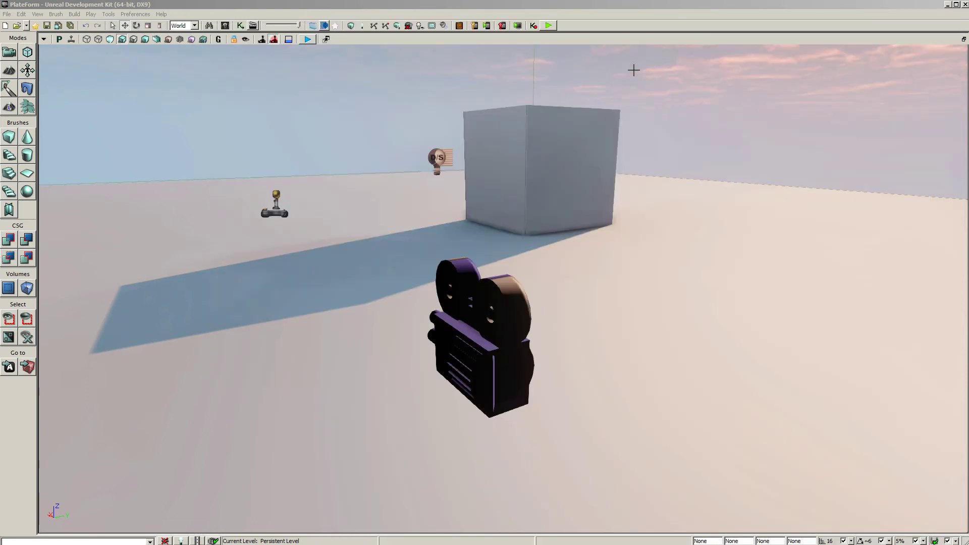
Step: Play the level in the editor preview, jumping and strafing in both directions to test the remapped movement
click(549, 25)
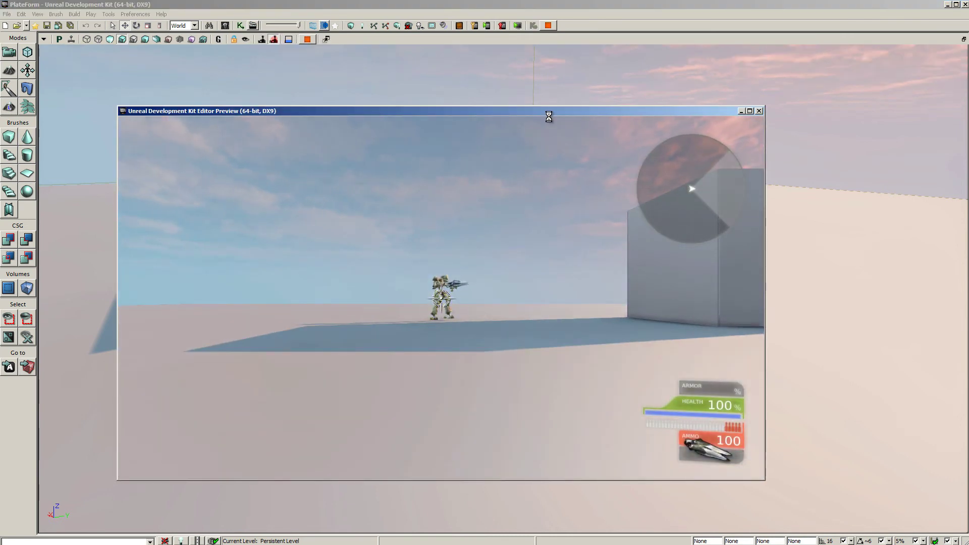
key(space)
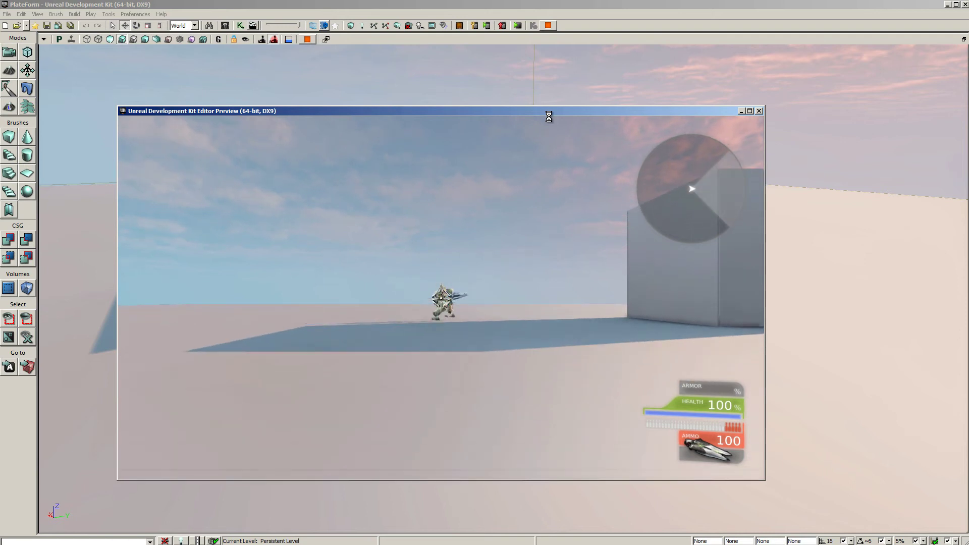
key(space)
key(space)
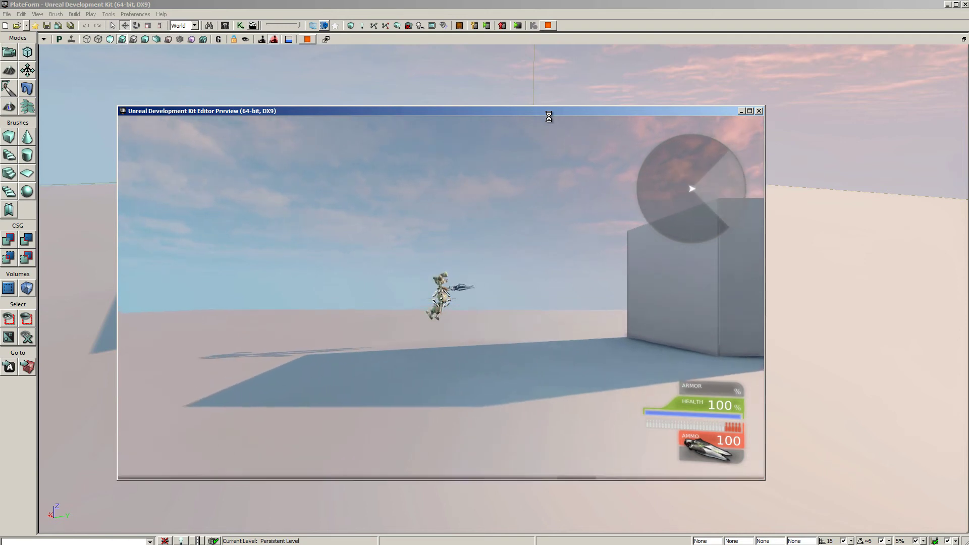
key(d)
key(d)
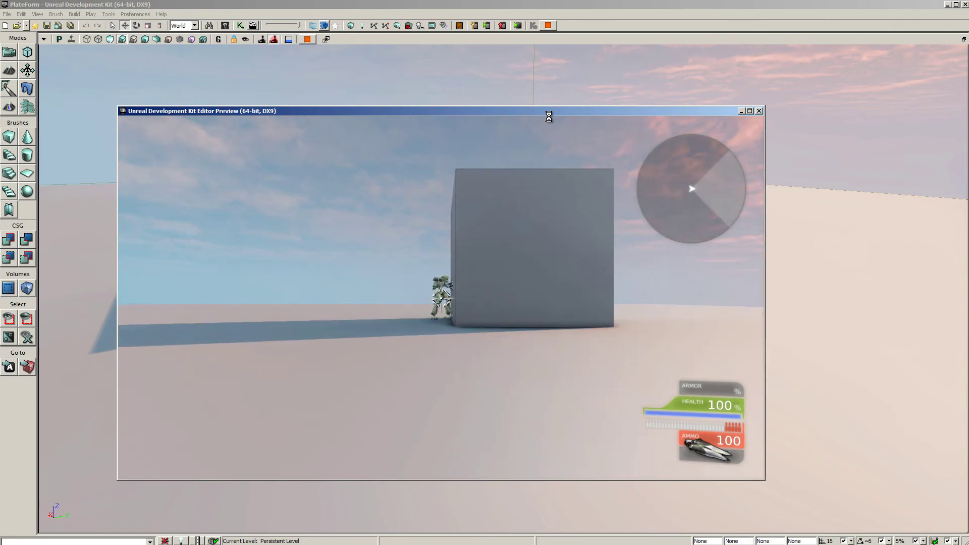
key(a)
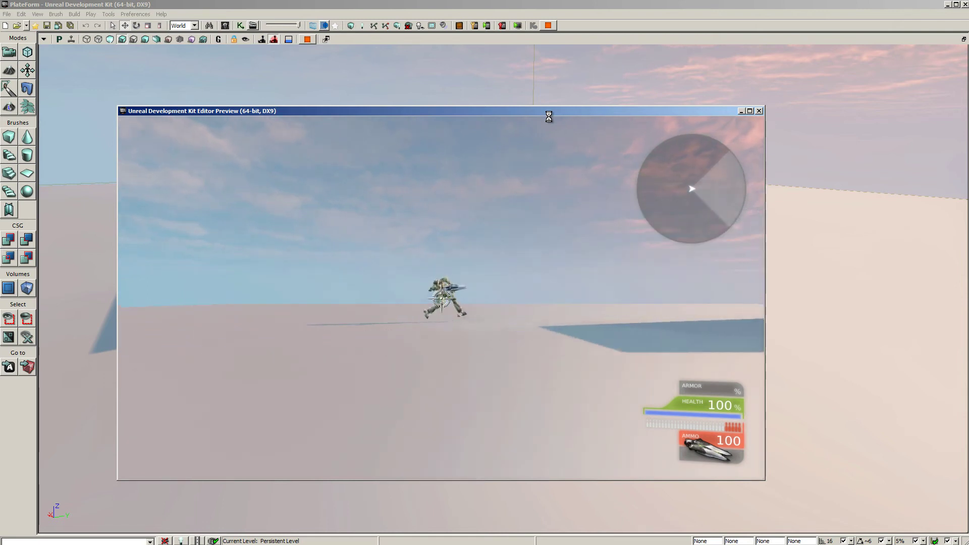
key(space)
key(d)
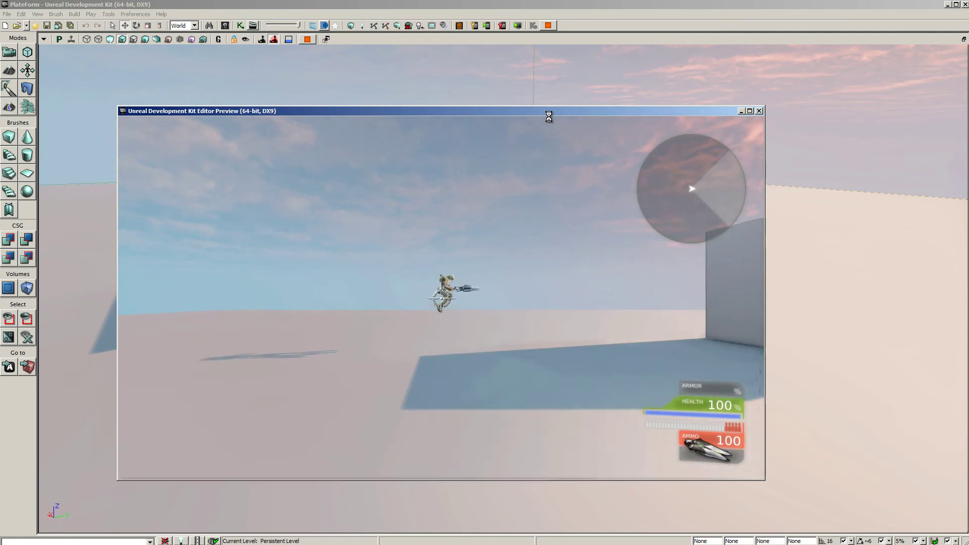
key(a)
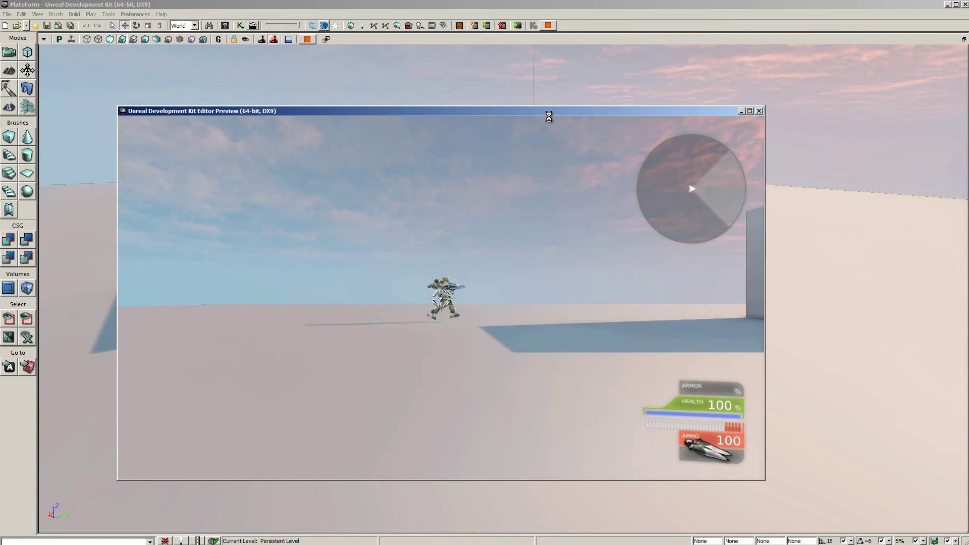
key(space)
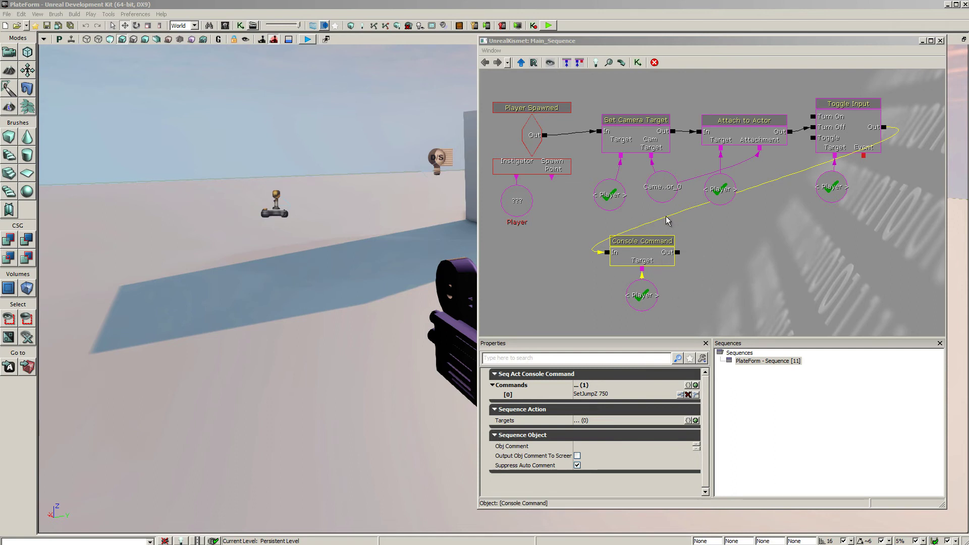
Step: Browse the Misc category of new Kismet actions, and select the Console Command node to review its jump command
right_click(730, 84)
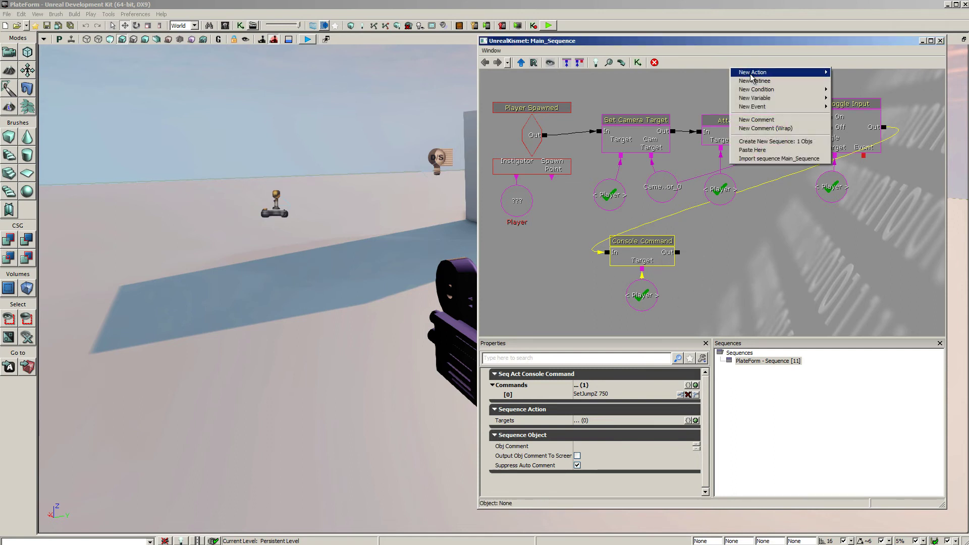
mouse_move(778, 73)
mouse_move(850, 74)
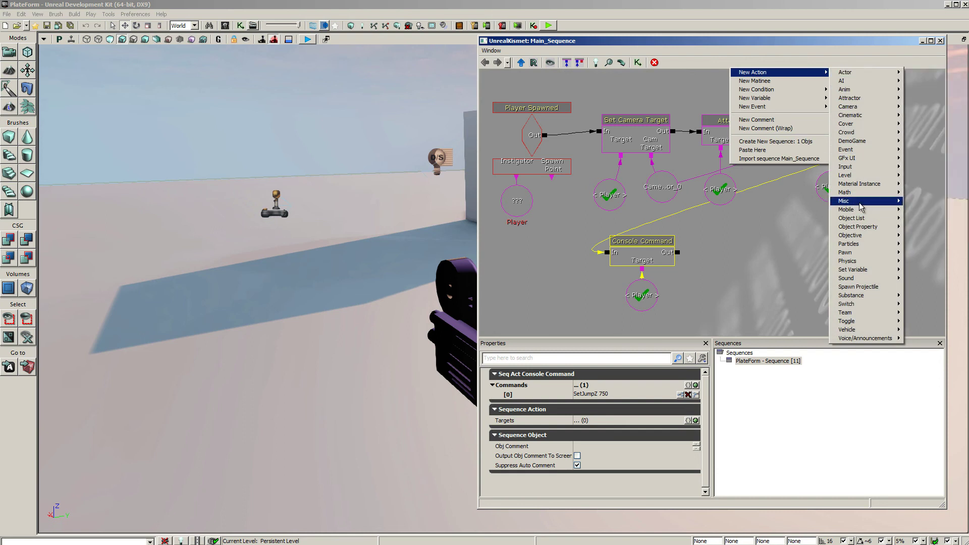
mouse_move(863, 202)
click(779, 267)
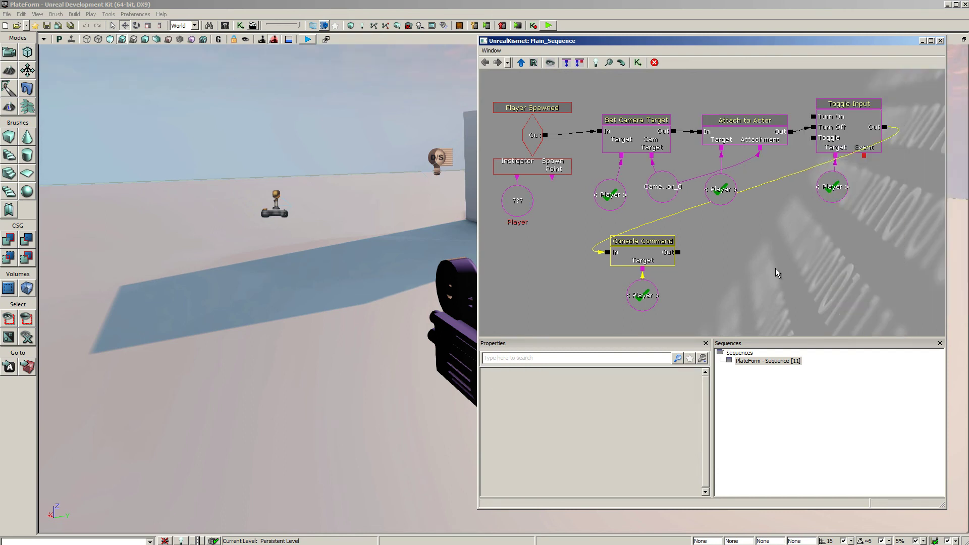
click(648, 256)
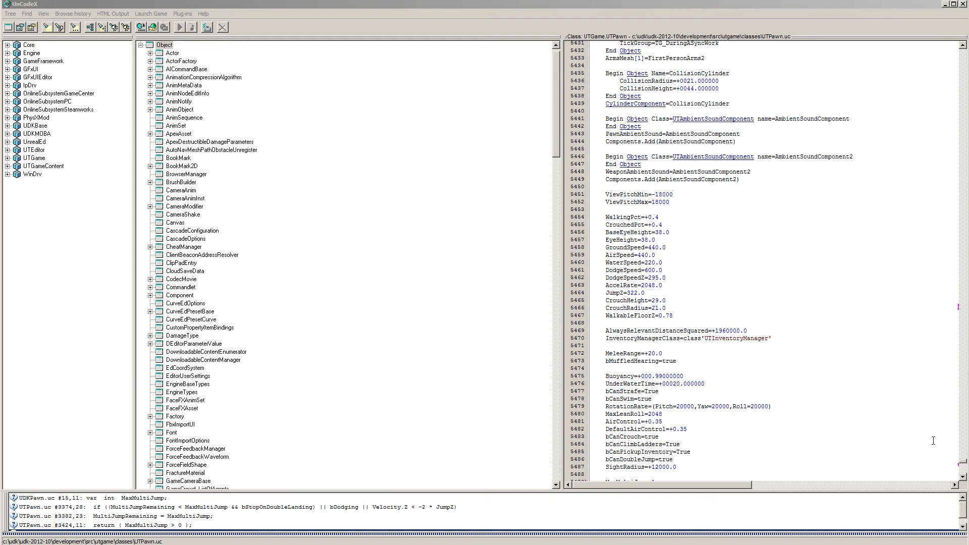
Step: Examine the multi-jump default properties in the UTPawn class code and switch back to the UDK Kismet editor
click(963, 477)
click(963, 477)
click(963, 477)
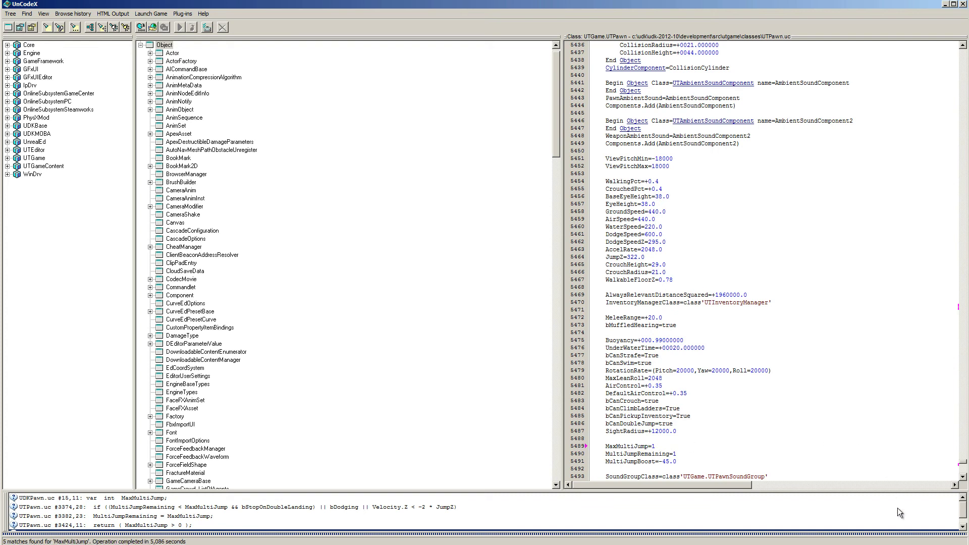
key(alt+Tab)
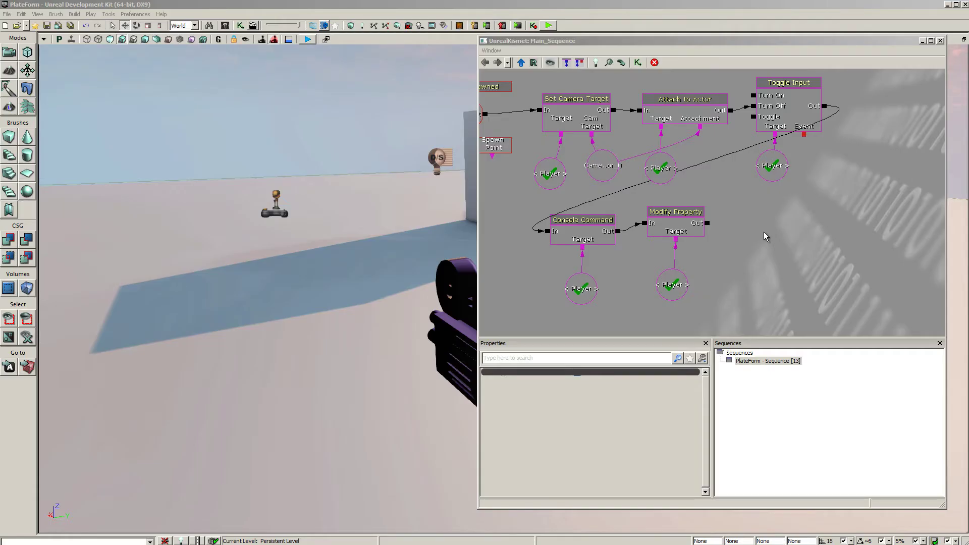
Step: Locate the Modify Property action among the Object Property actions, and select the existing Modify Property node to review its settings
right_click(697, 181)
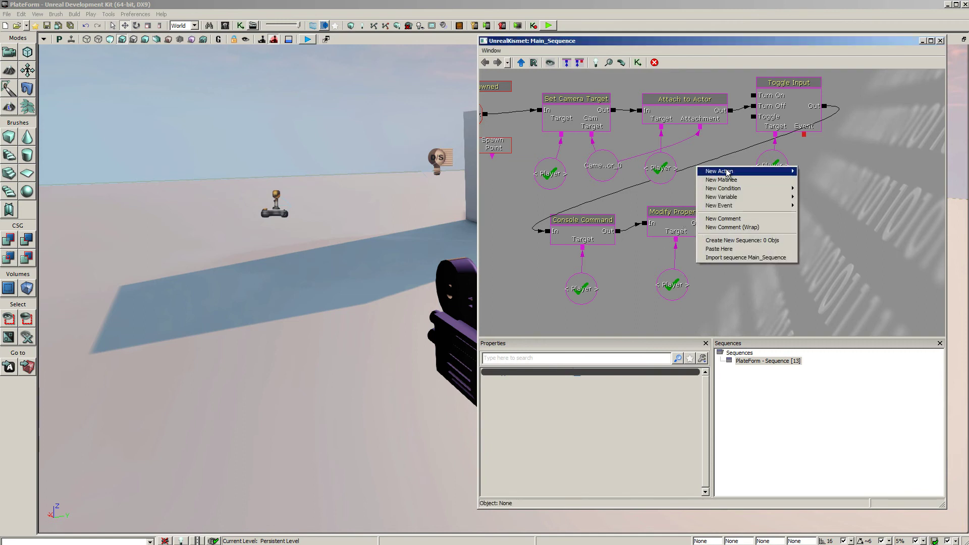
mouse_move(726, 171)
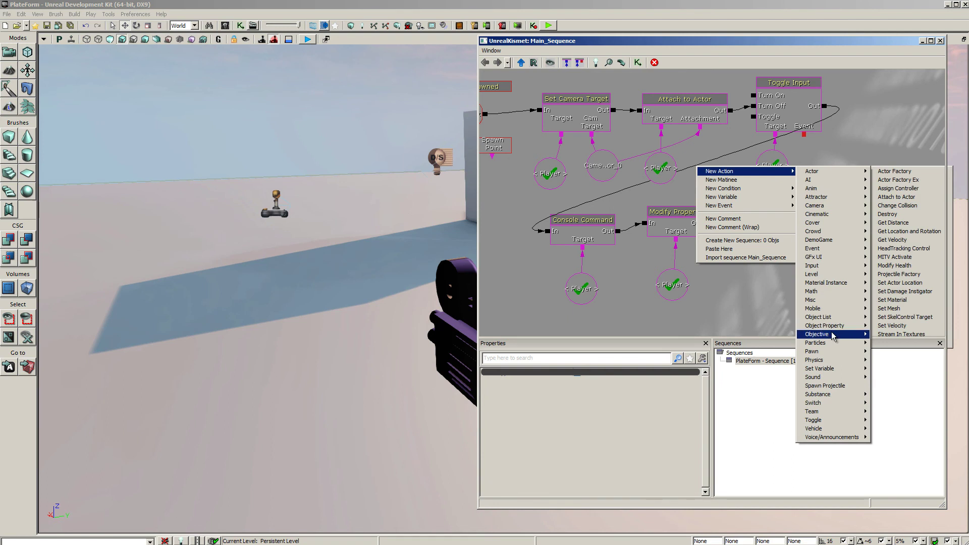
mouse_move(836, 329)
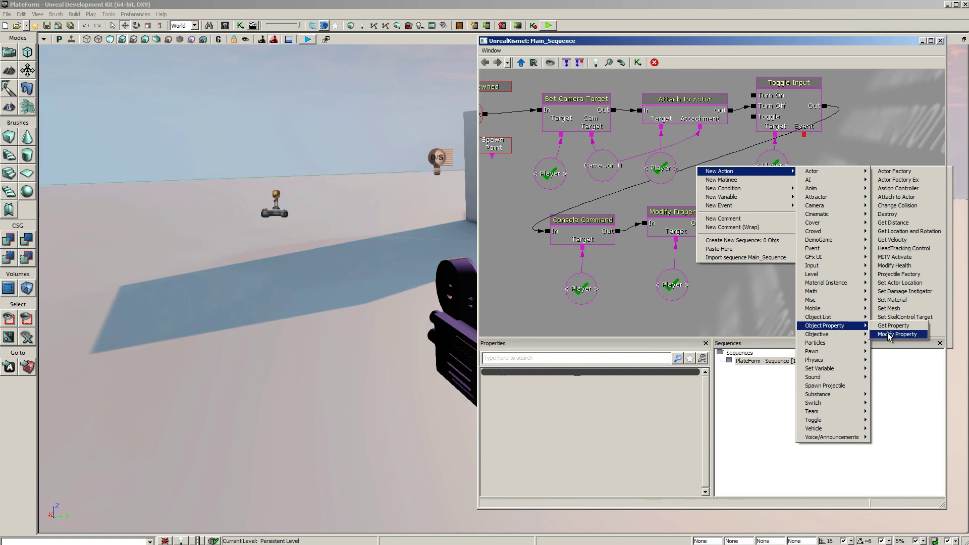
click(785, 303)
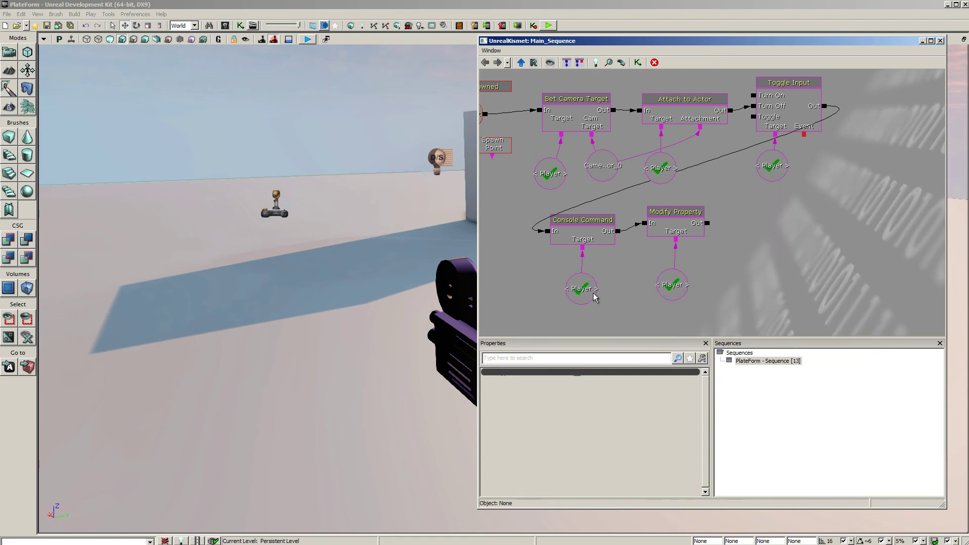
click(682, 231)
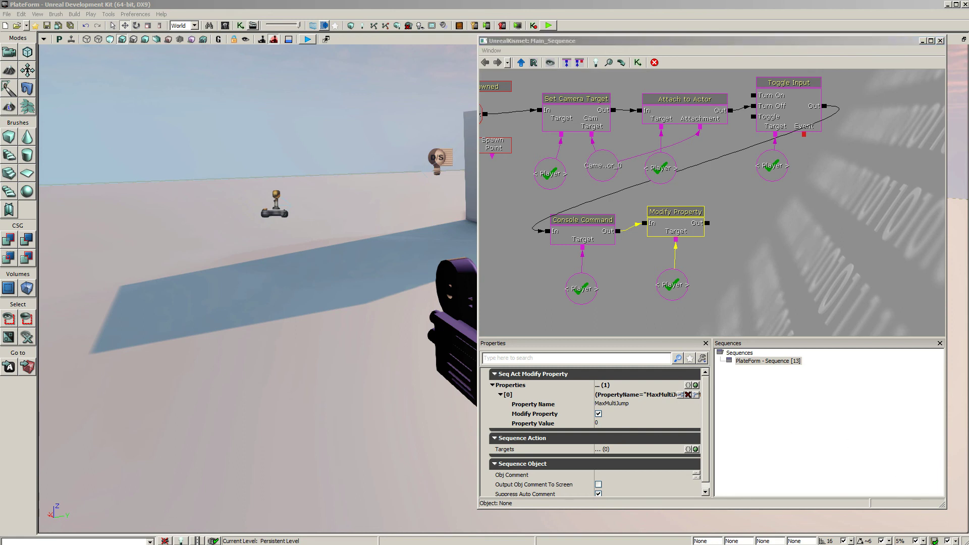
Step: Add a Toggle Cinematic Mode action beside Modify Property and connect Modify Property's Out to its Enable input
right_click(711, 156)
mouse_move(740, 164)
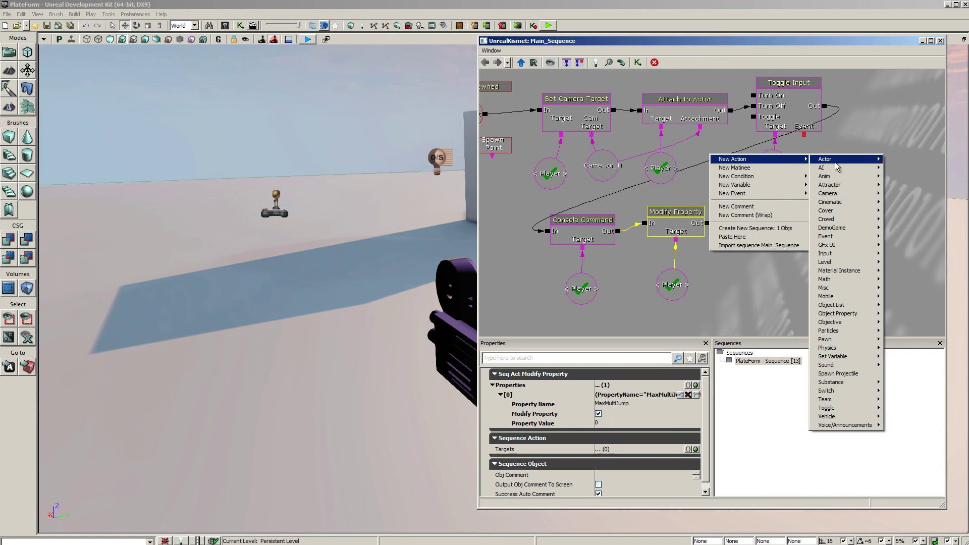
mouse_move(846, 409)
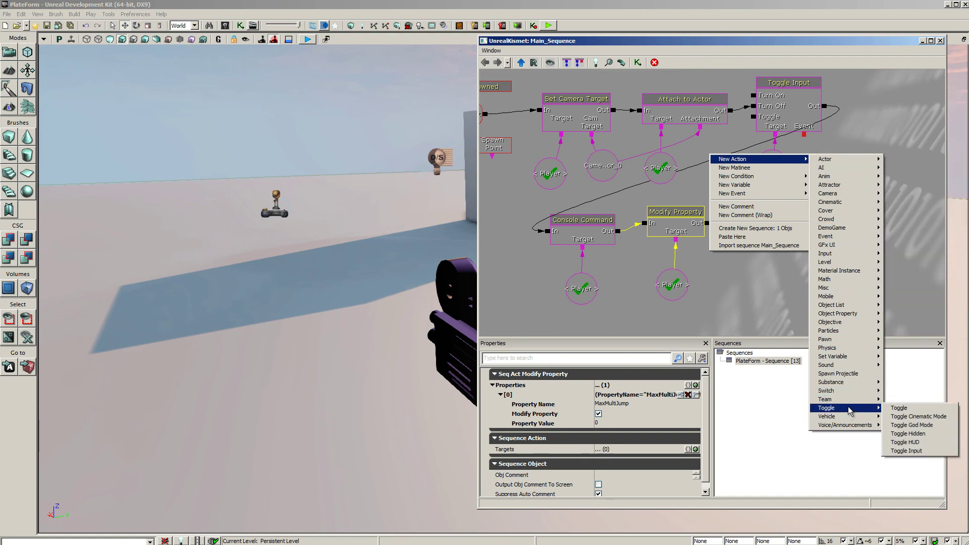
click(923, 416)
ctrl+drag(747, 205, 781, 241)
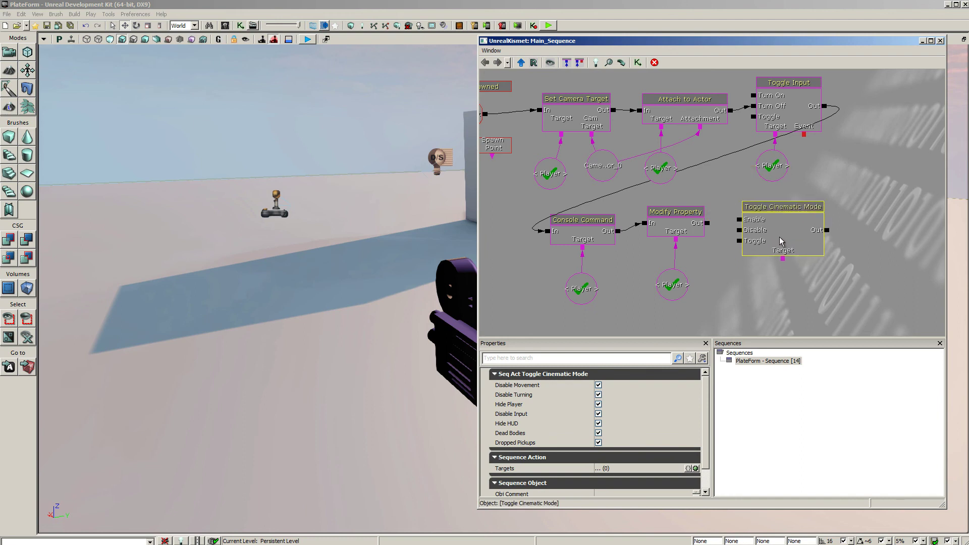
drag(707, 223, 738, 220)
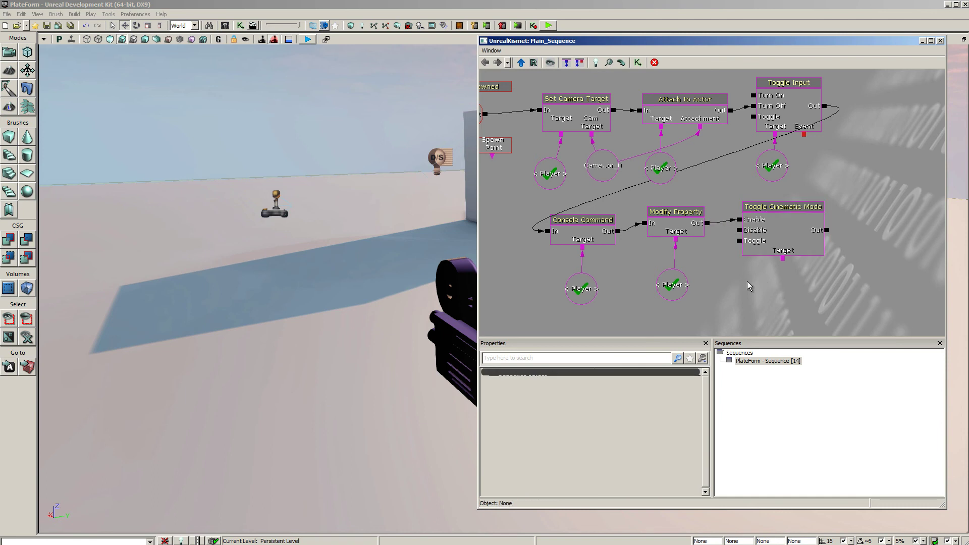
Step: Duplicate the Player variable below Toggle Cinematic Mode and connect it to that node's Target
click(677, 286)
key(ctrl+v)
ctrl+drag(733, 221, 789, 293)
drag(783, 259, 783, 278)
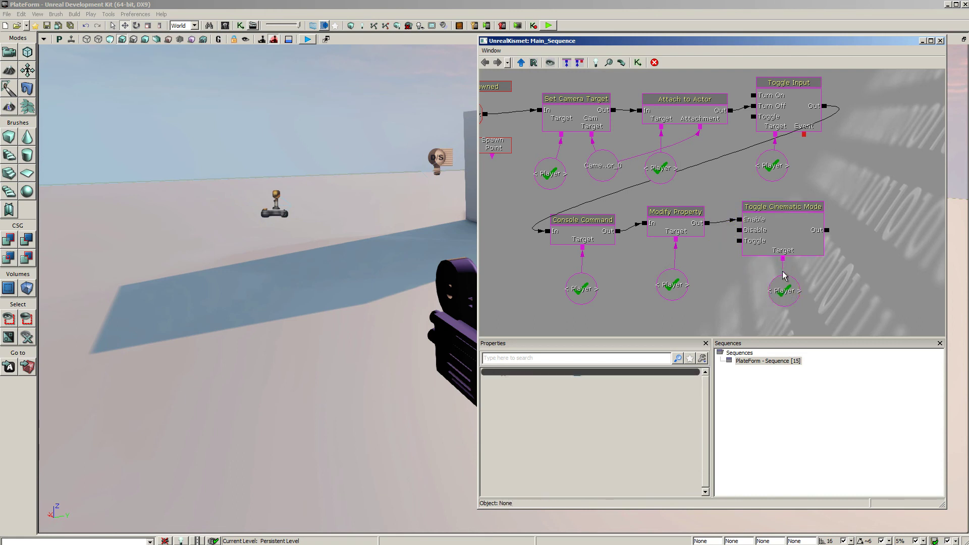
Step: In Toggle Cinematic Mode, disable Disable Movement, Disable Turning, Hide Player, Disable Input, Dead Bodies and Dropped Pickups, keeping only Hide HUD enabled
click(792, 242)
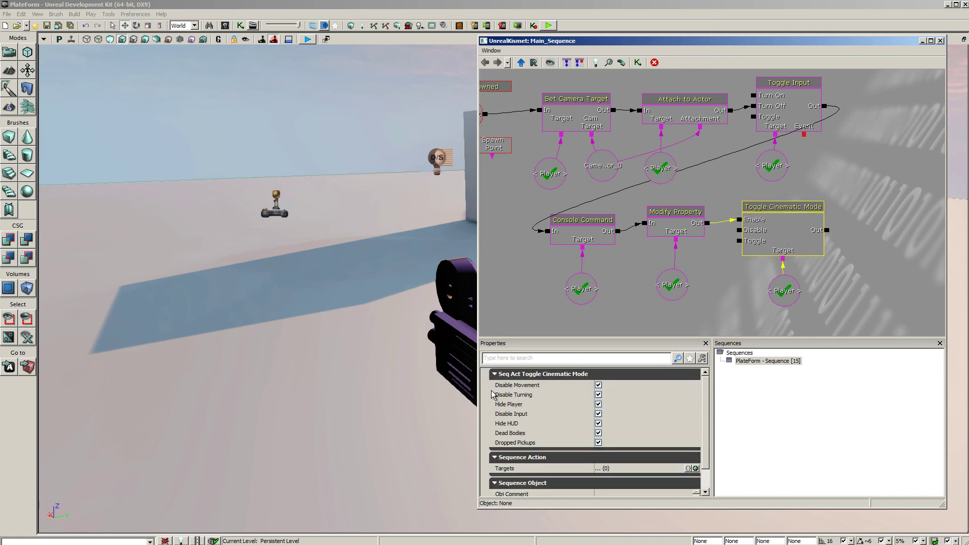
click(598, 385)
click(598, 395)
click(598, 404)
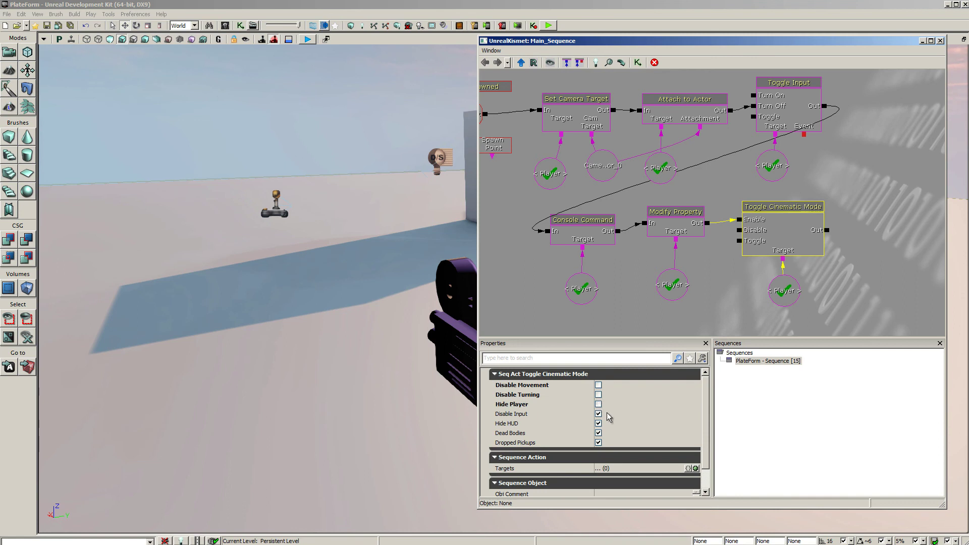
click(599, 414)
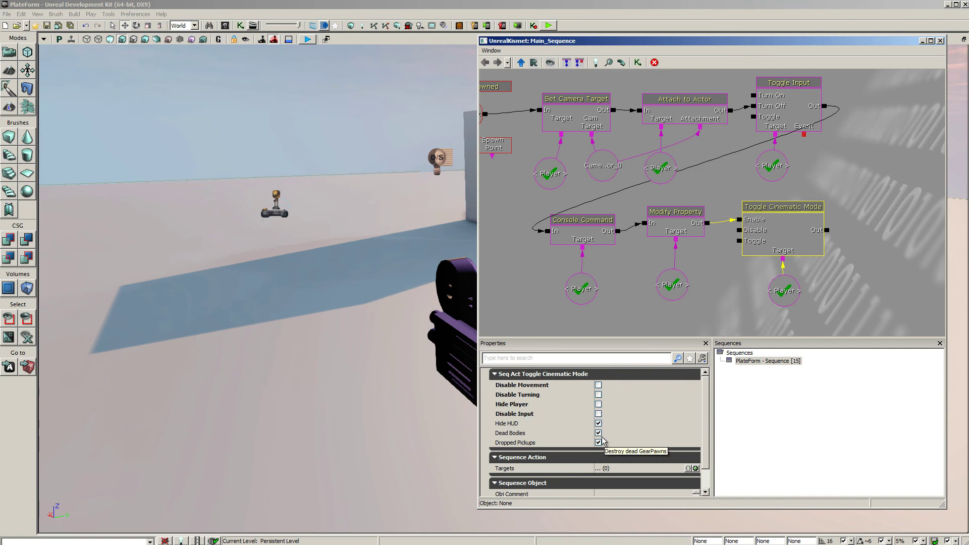
click(599, 433)
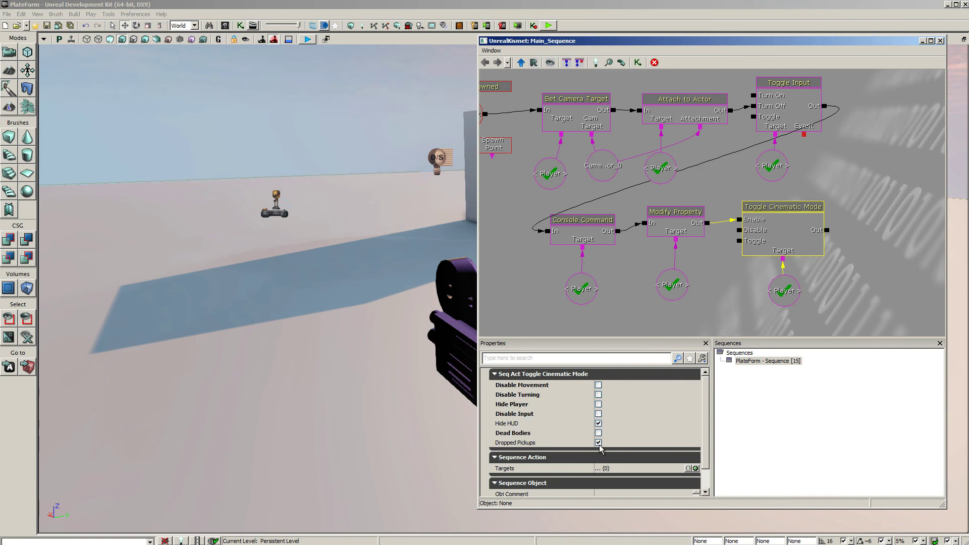
click(599, 442)
key(F8)
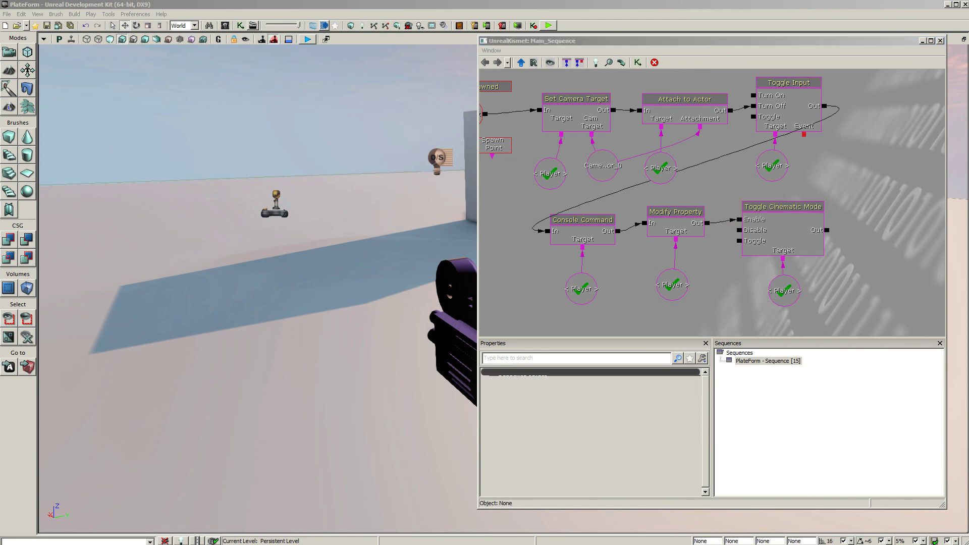
Step: Add a Give Inventory action beside Toggle Cinematic Mode and connect Toggle Cinematic Mode's Out to its In
right_click(707, 128)
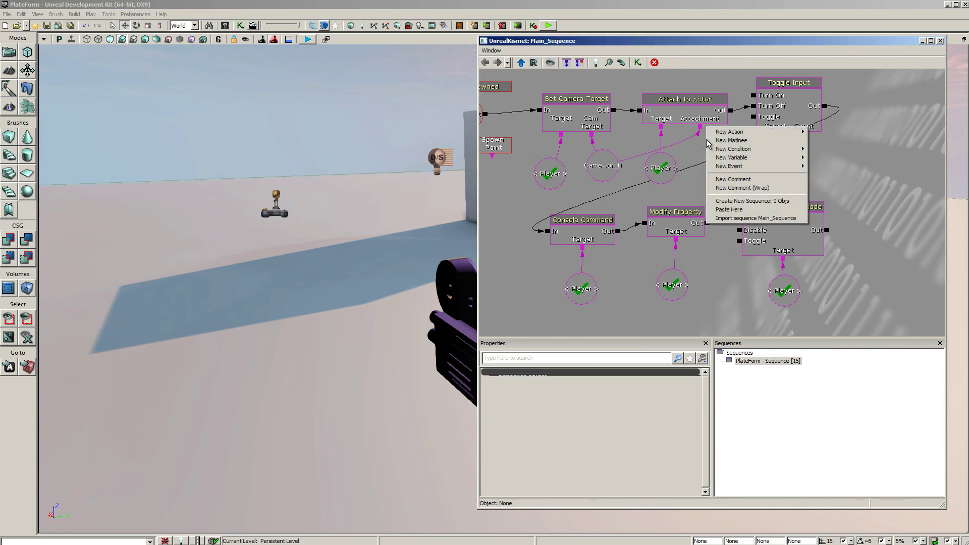
mouse_move(757, 132)
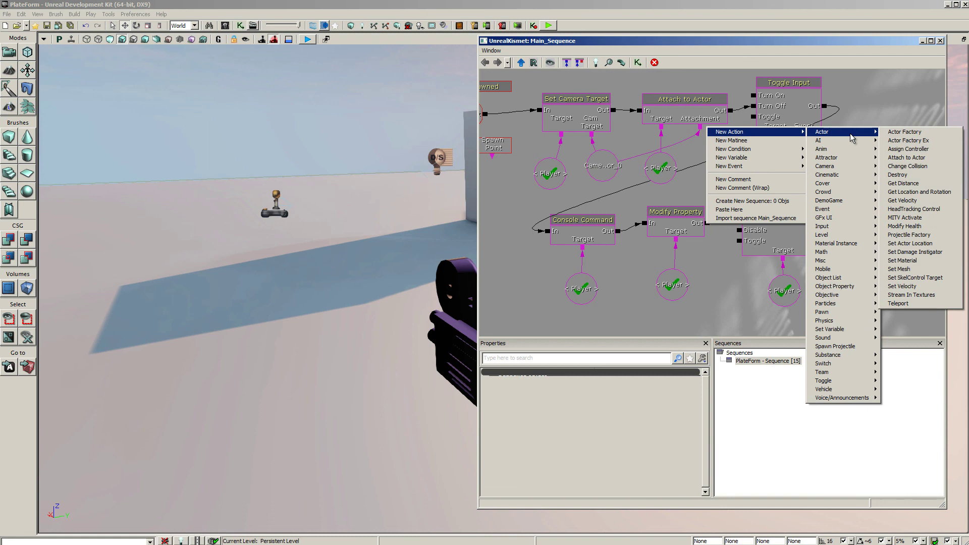
mouse_move(843, 218)
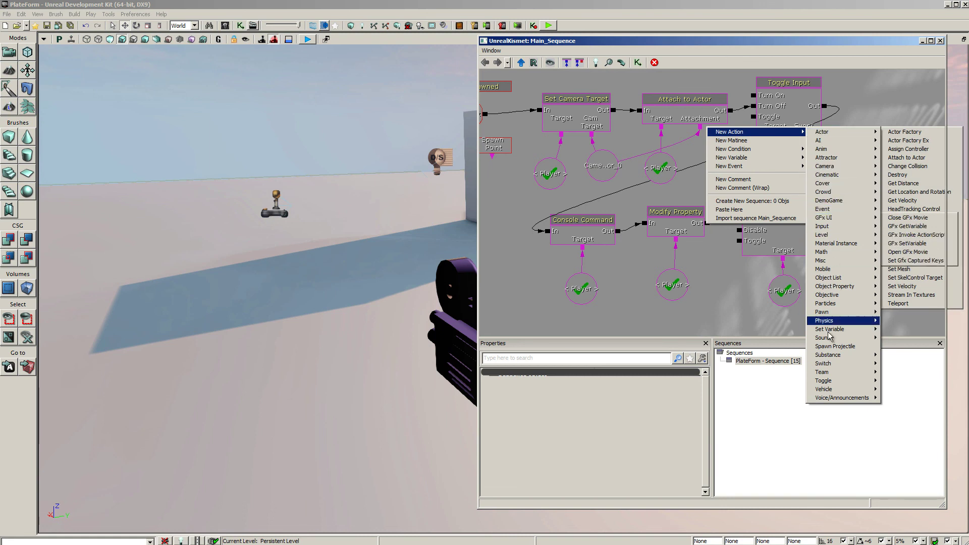
mouse_move(844, 315)
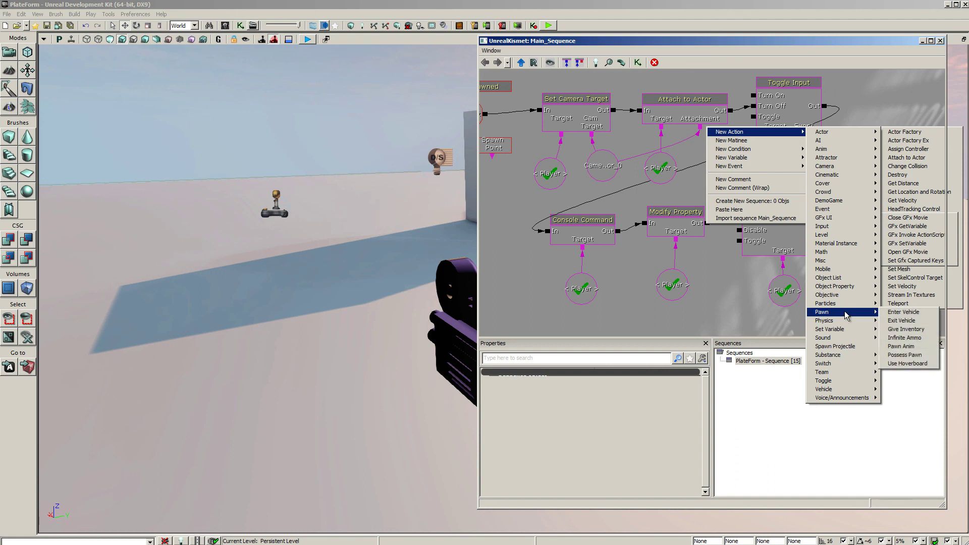
click(915, 329)
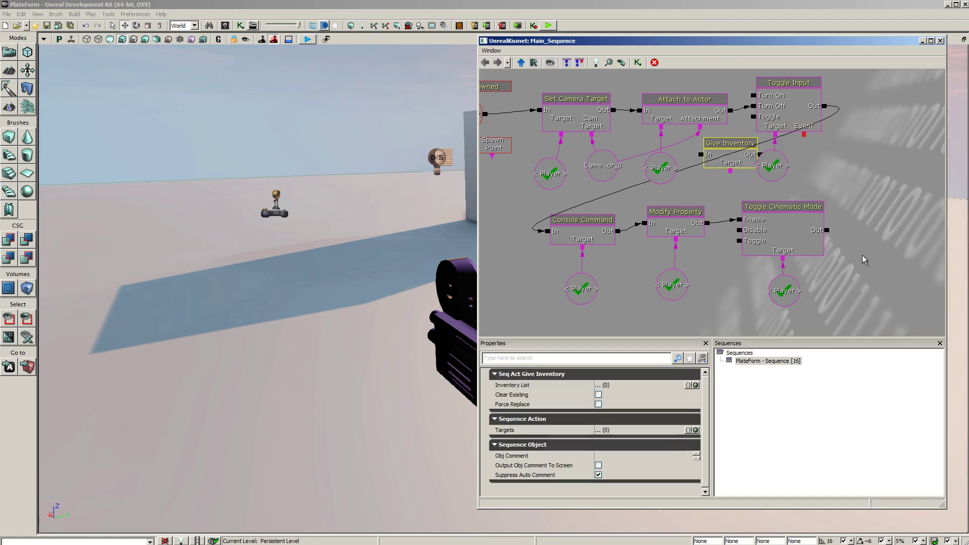
click(734, 164)
drag(732, 165, 884, 242)
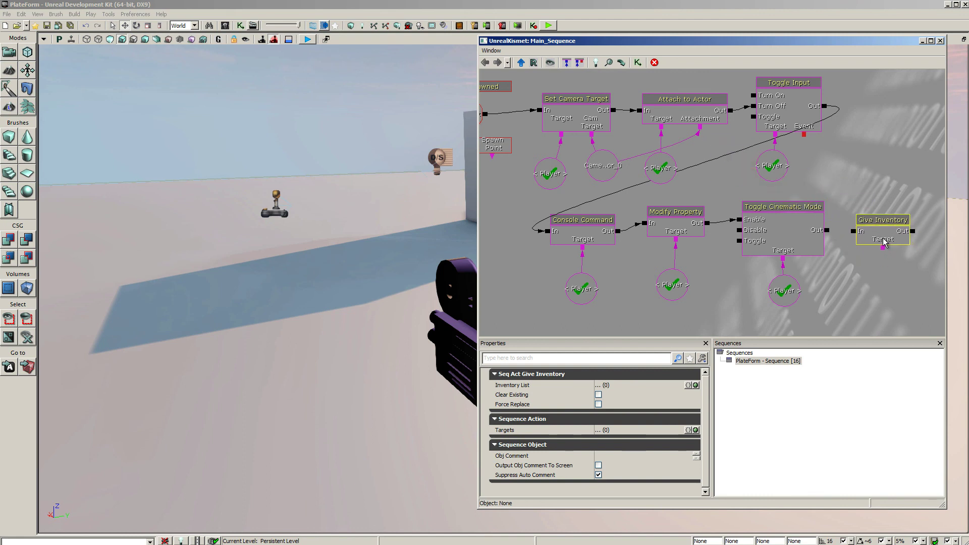
drag(826, 230, 861, 234)
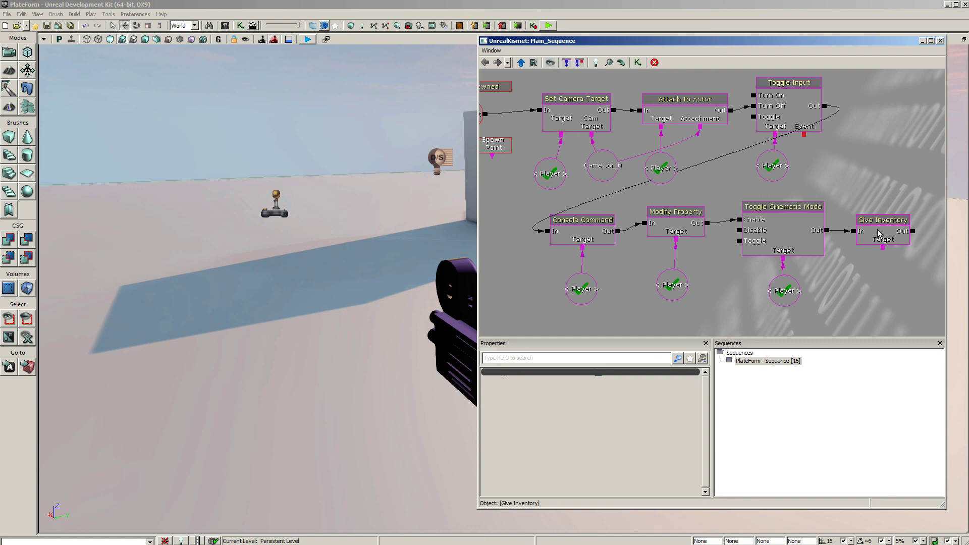
Step: In the Give Inventory action's properties, enable Clear Existing and Force Replace
click(878, 233)
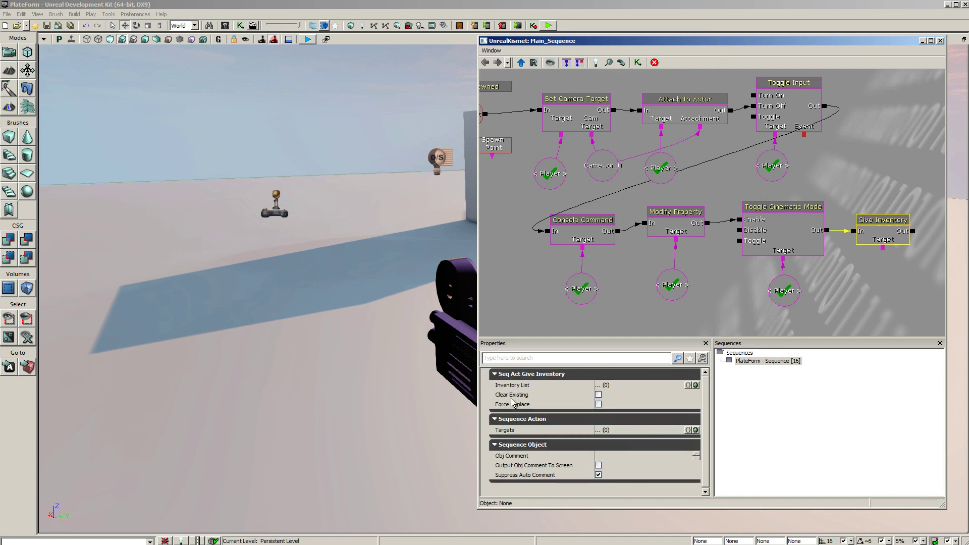
click(599, 395)
click(599, 404)
Step: Duplicate the Player variable below Give Inventory and connect it to that node's Target
click(793, 294)
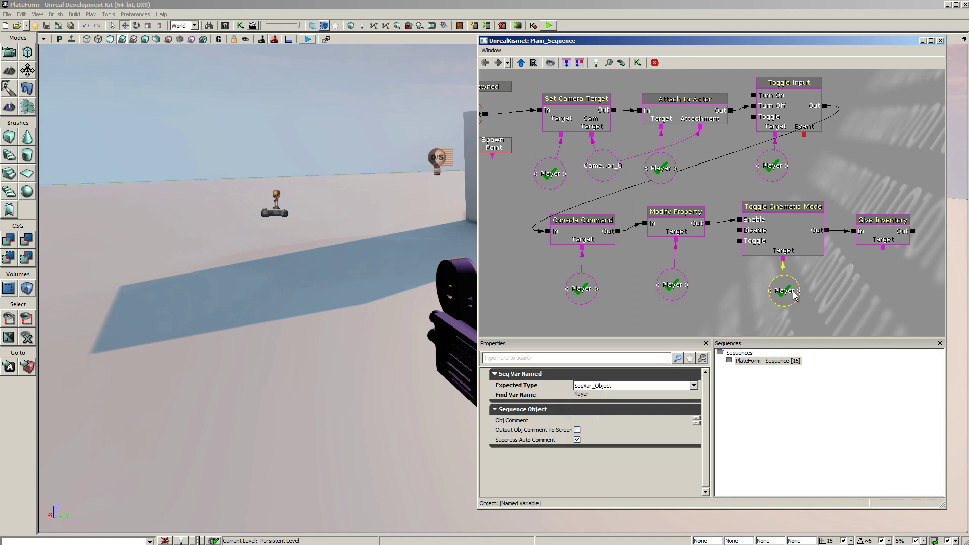
key(ctrl+c)
key(ctrl+v)
ctrl+drag(727, 225, 883, 293)
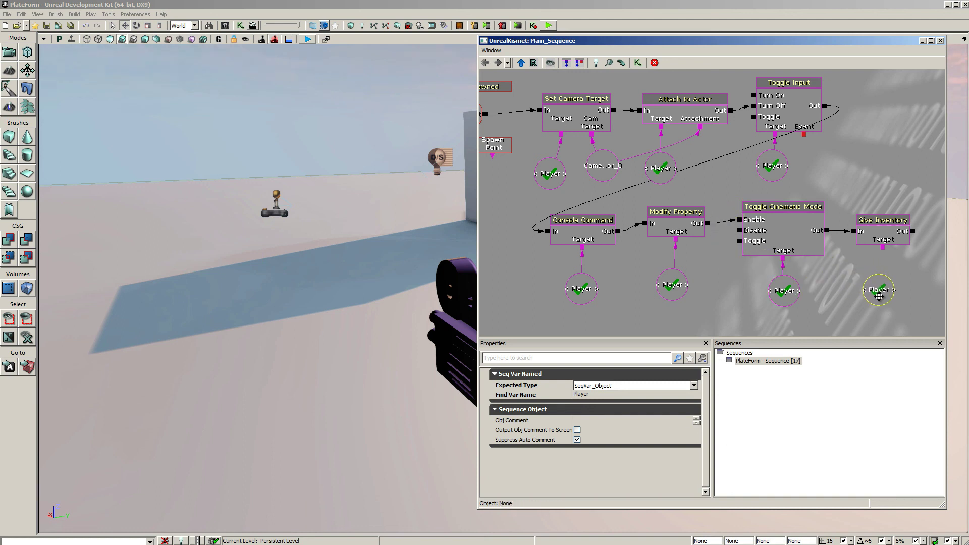
drag(882, 248, 880, 285)
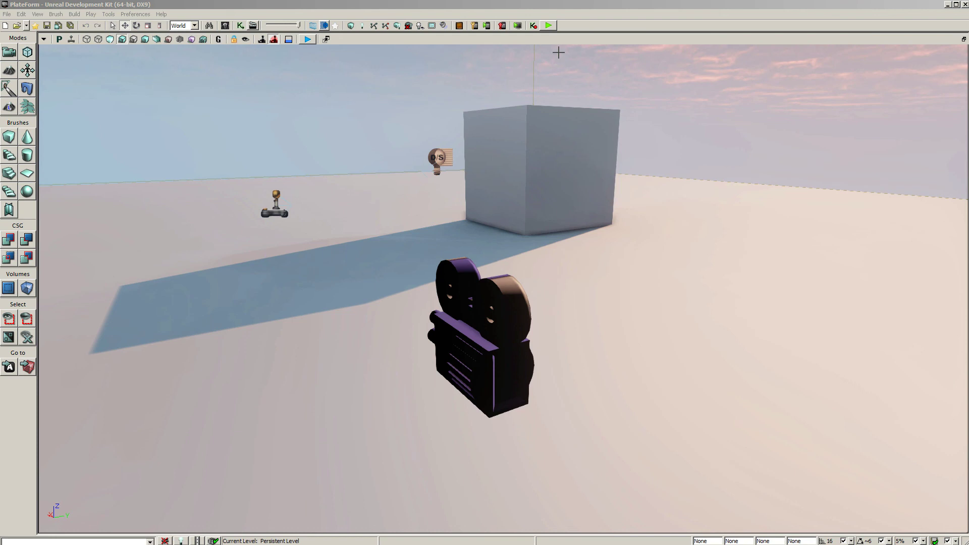
Step: Play-test the level in the editor preview, running the character both ways and jumping on and over the block
click(548, 25)
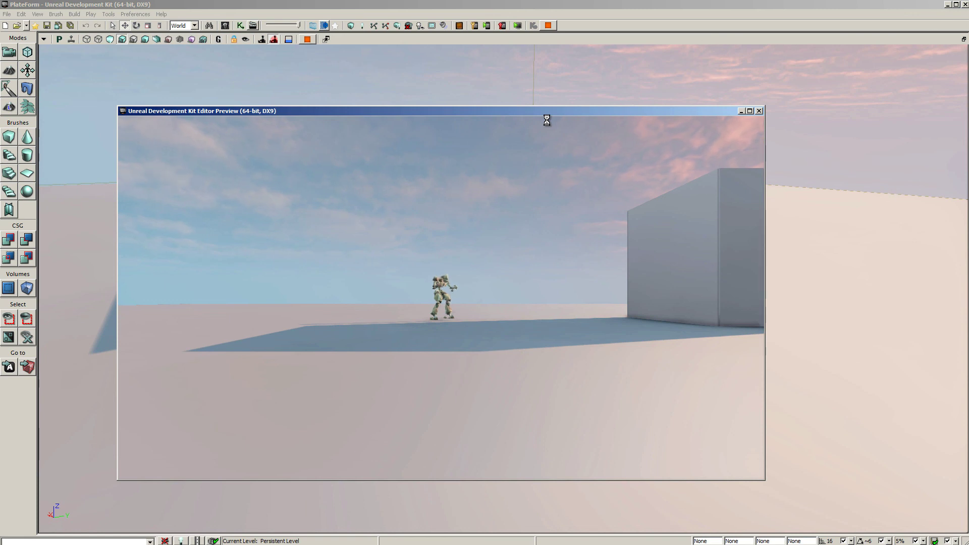
key(space)
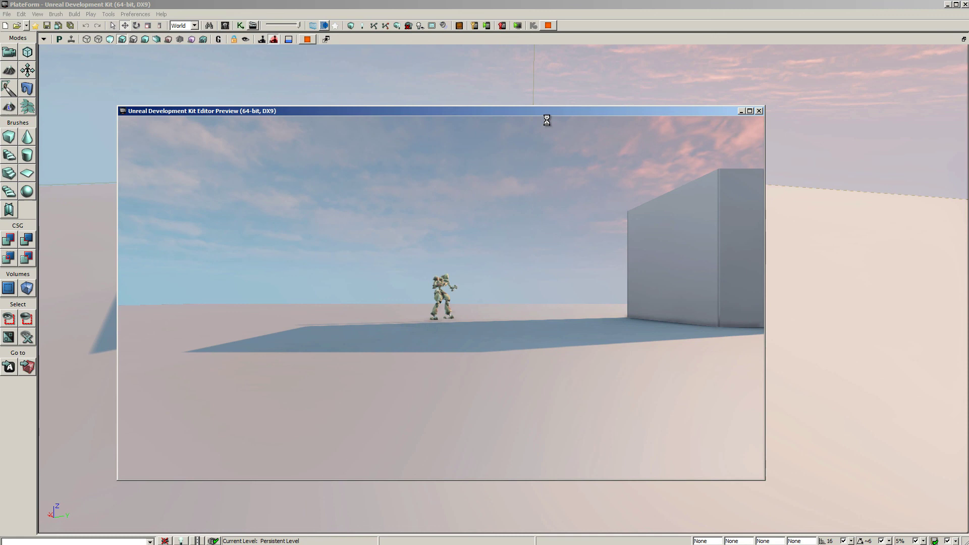
key(d)
key(d)
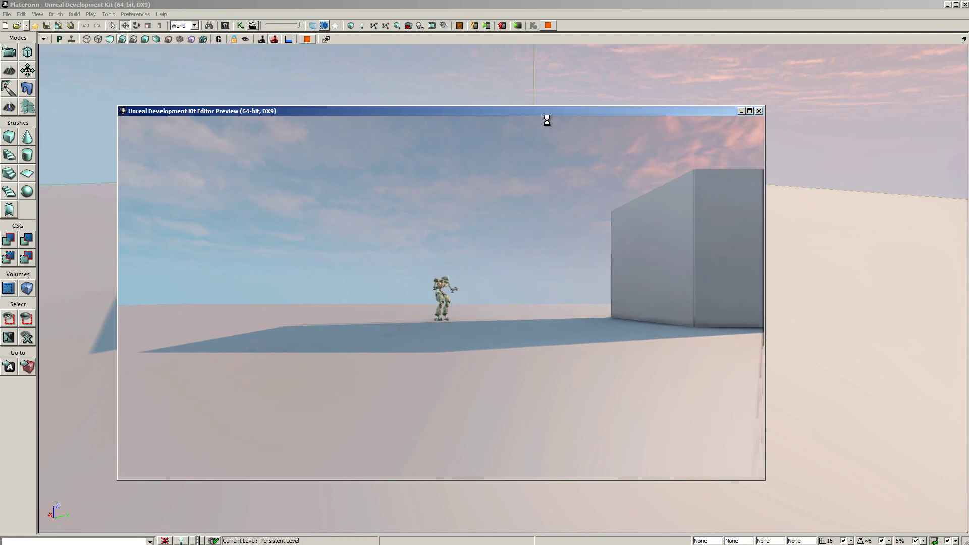
key(space)
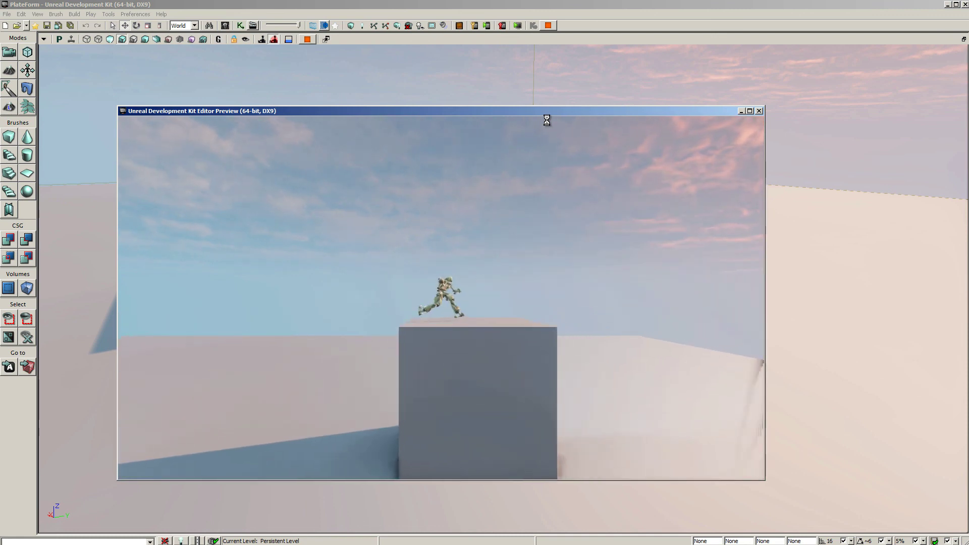
key(d)
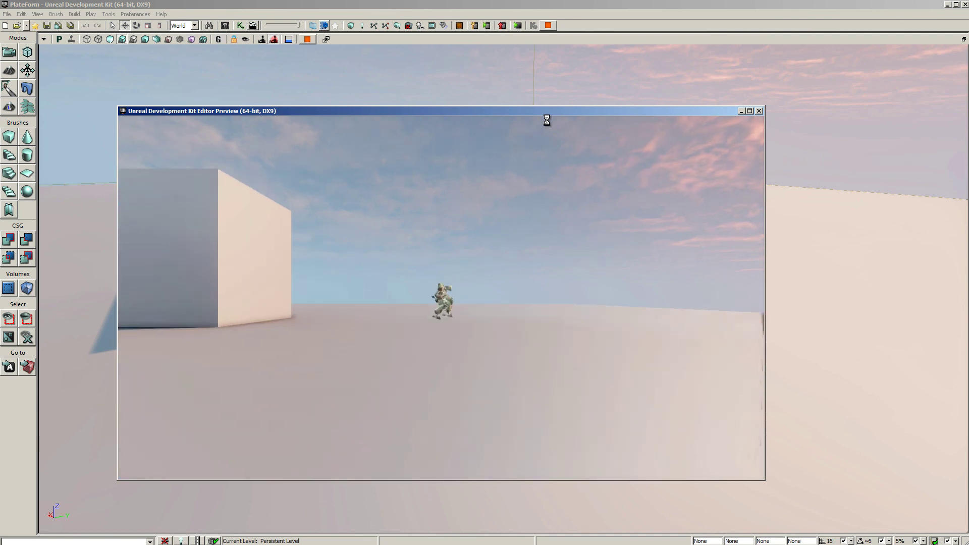
key(a)
key(space)
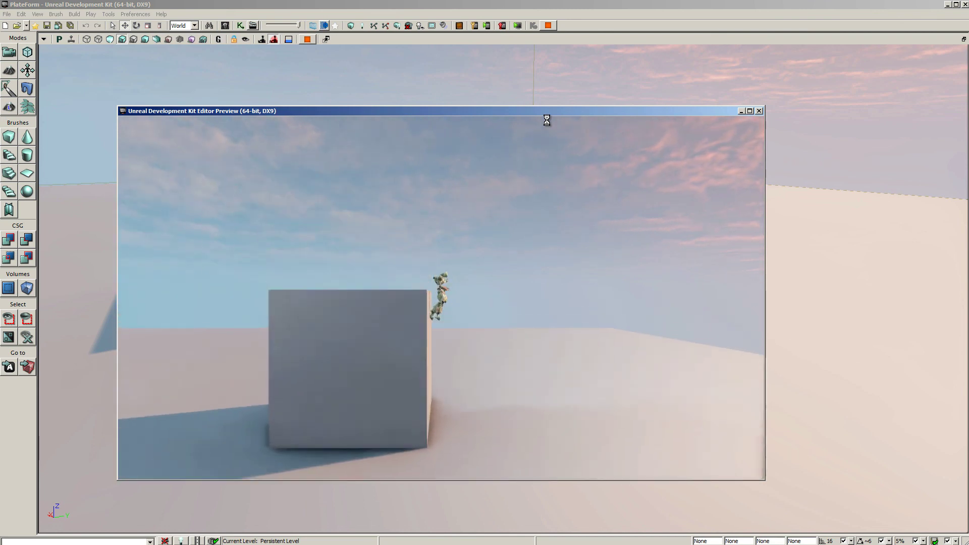
key(a)
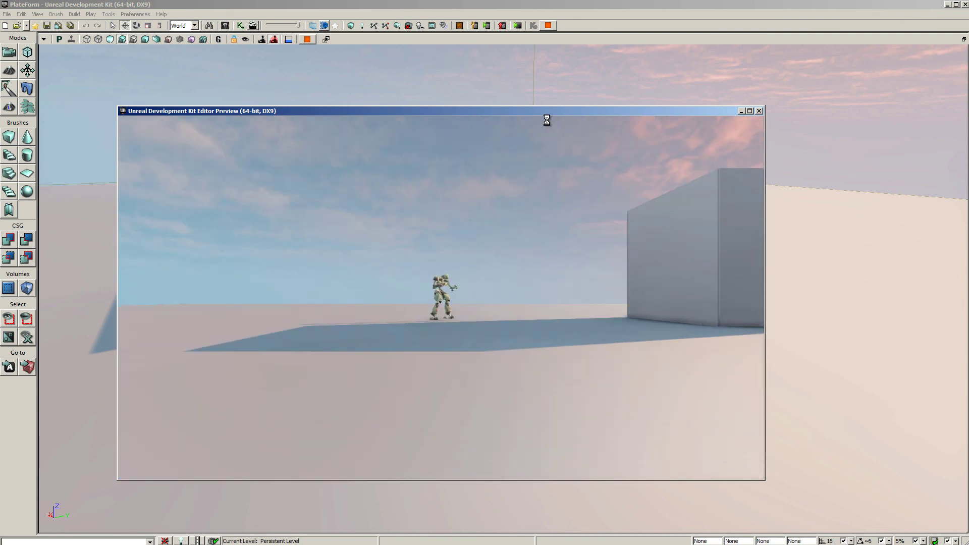